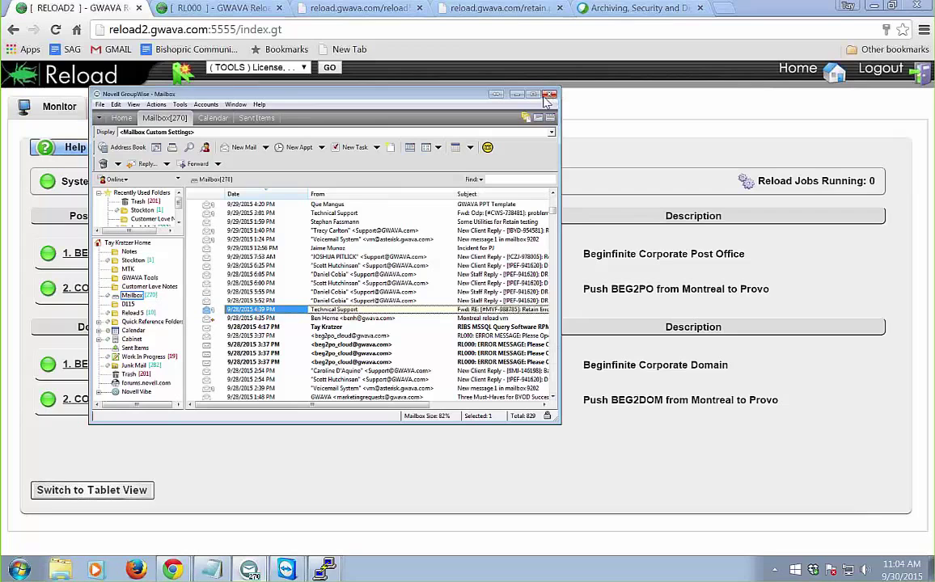
Permanently delete the 9/24/2015 2:23 PM message "Fwd: Reload 5 Introduction - Think Retain Backup Also!" from the mailbox, bypassing the trash.
drag(560, 424, 689, 467)
scroll(479, 345, down, 10)
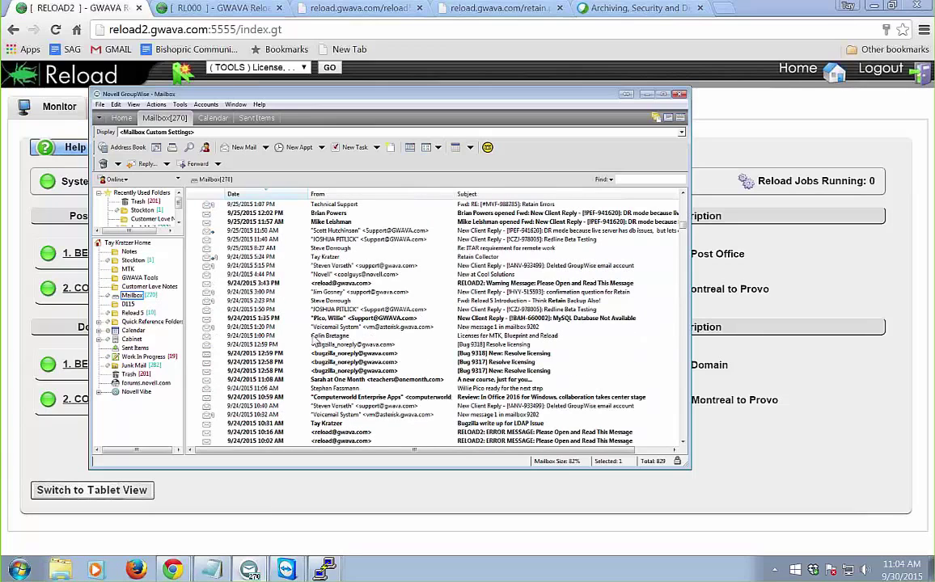
click(271, 301)
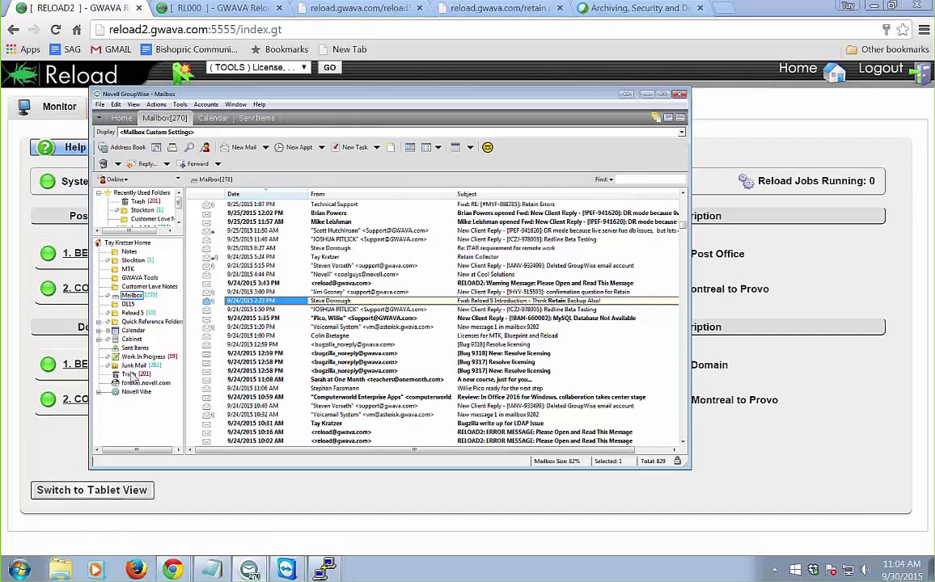
right_click(257, 303)
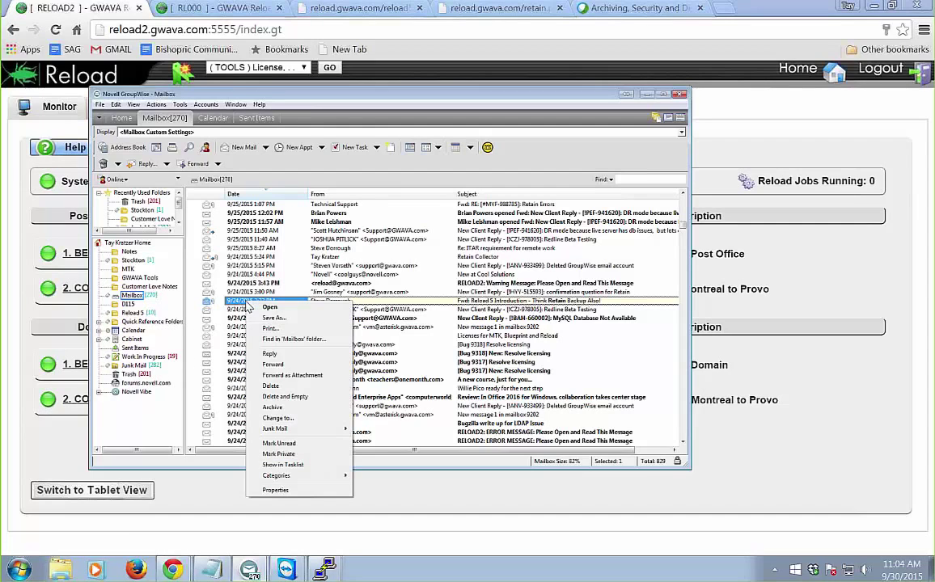
click(291, 397)
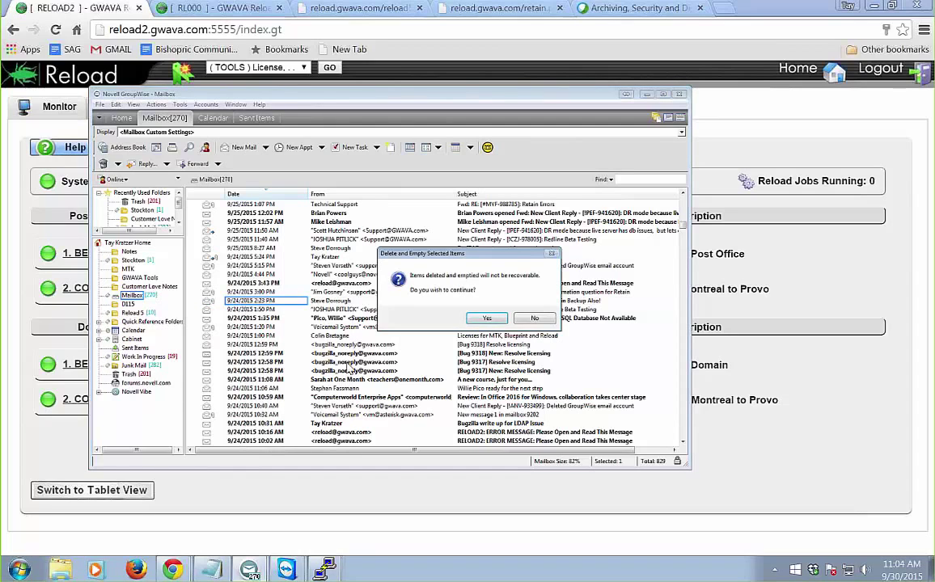
key(Return)
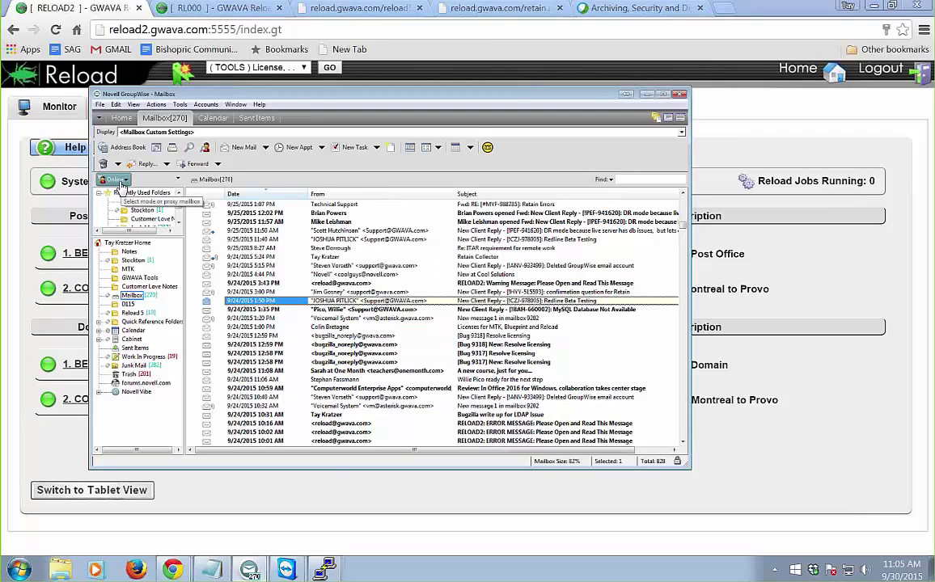
Try to switch the mailbox from Online mode to its Backup.
click(121, 181)
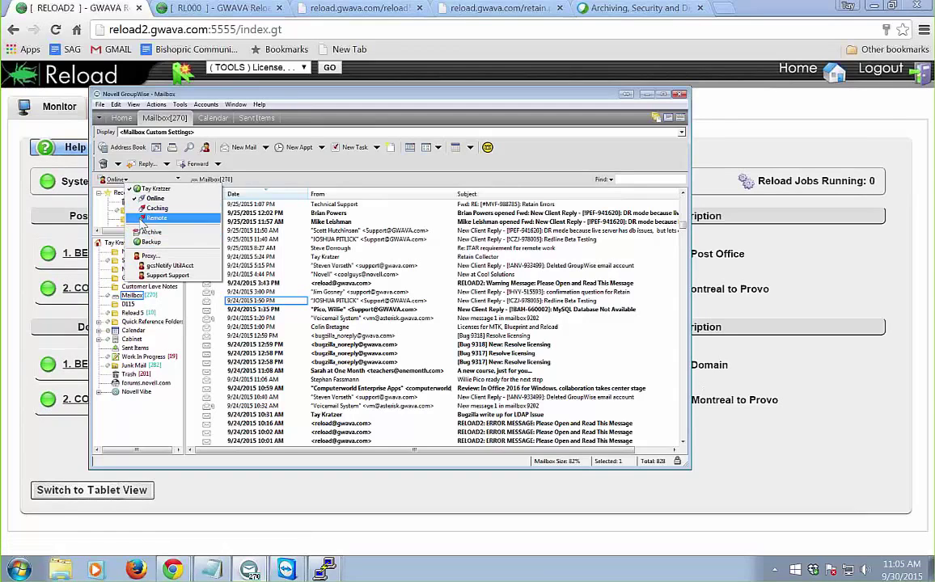
click(100, 105)
mouse_move(118, 150)
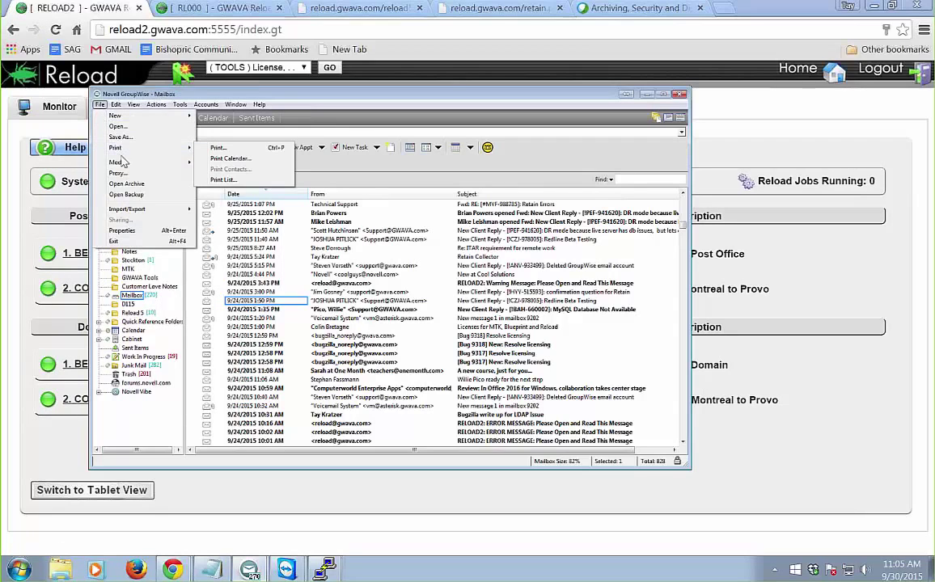
click(136, 184)
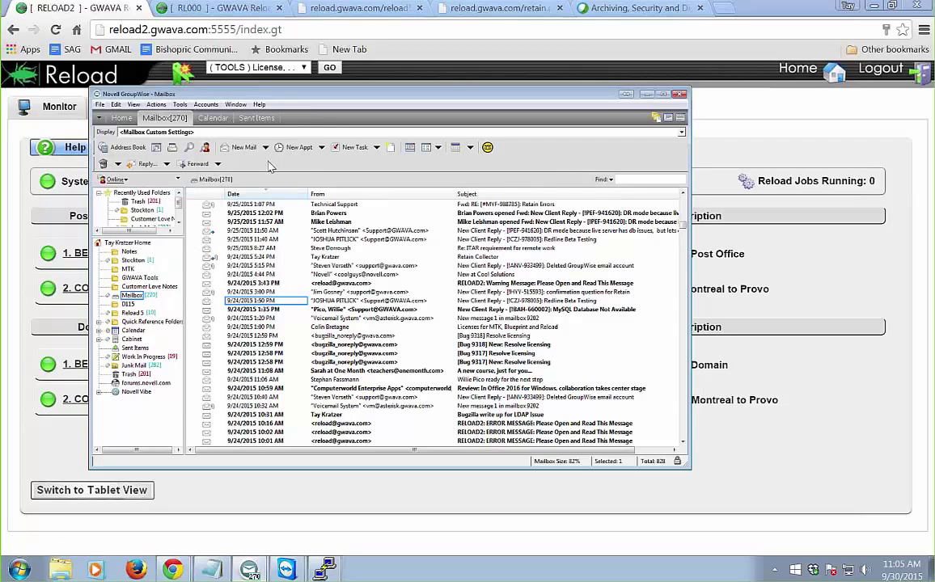
click(120, 179)
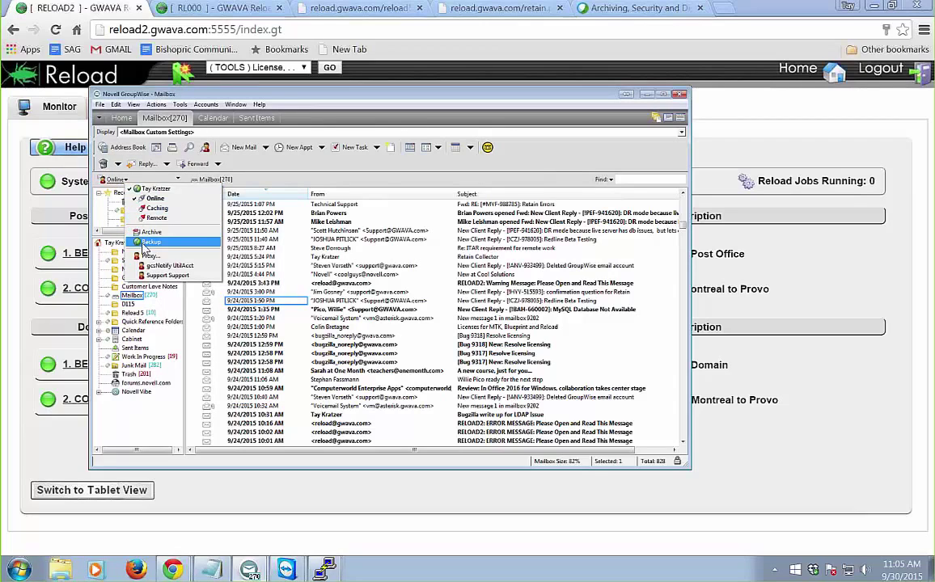
click(145, 242)
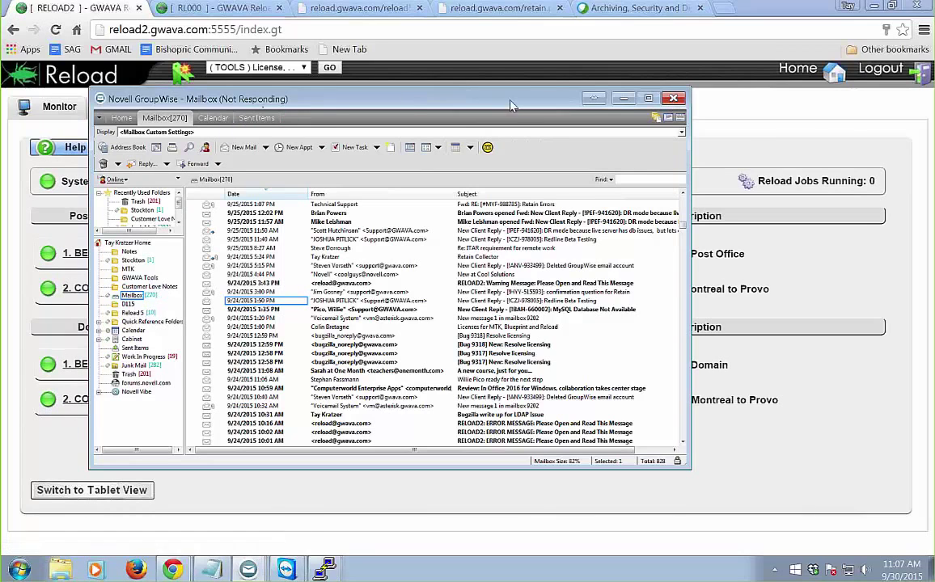
Switch to the Reload web console and turn on disaster recovery mode for the BEG2PO post office profile.
drag(511, 103, 685, 127)
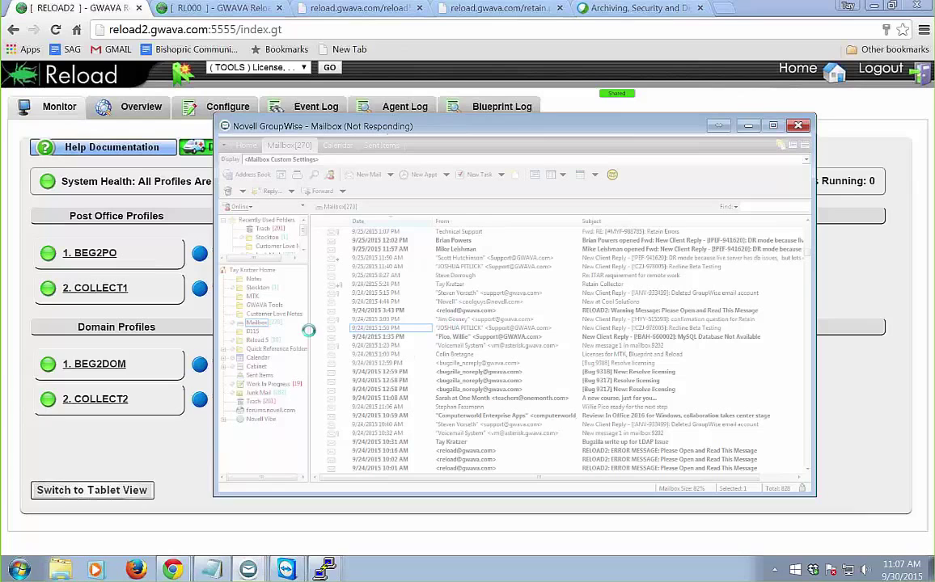
drag(289, 121, 181, 123)
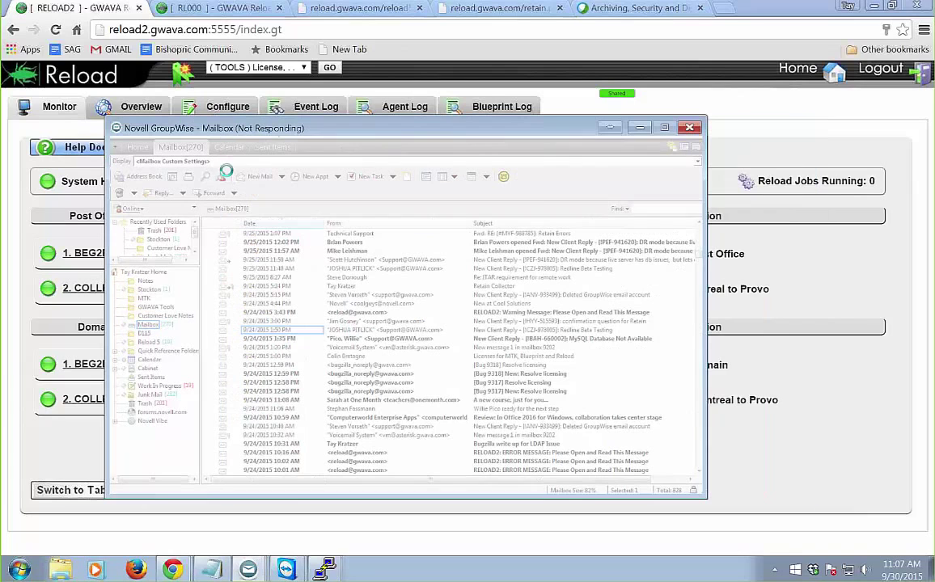
click(66, 450)
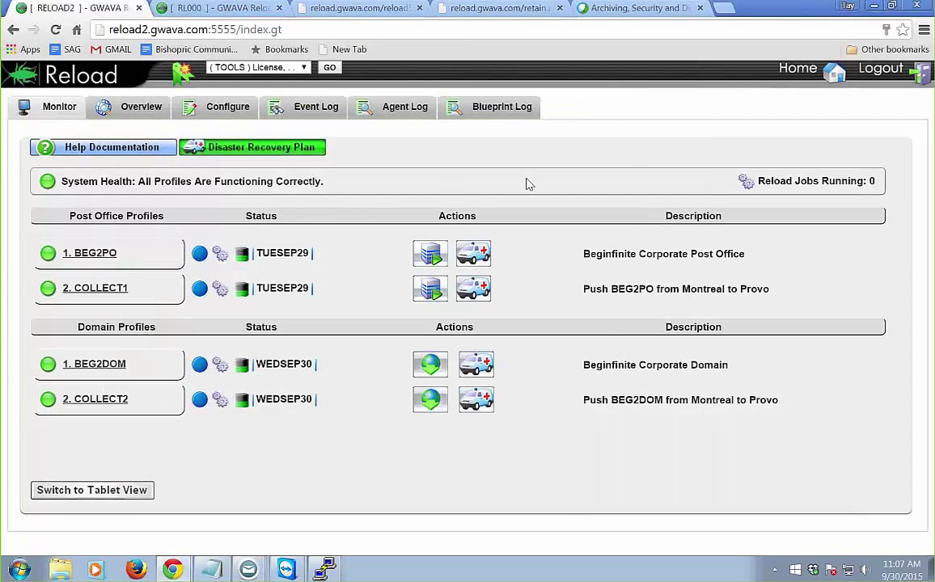
click(488, 263)
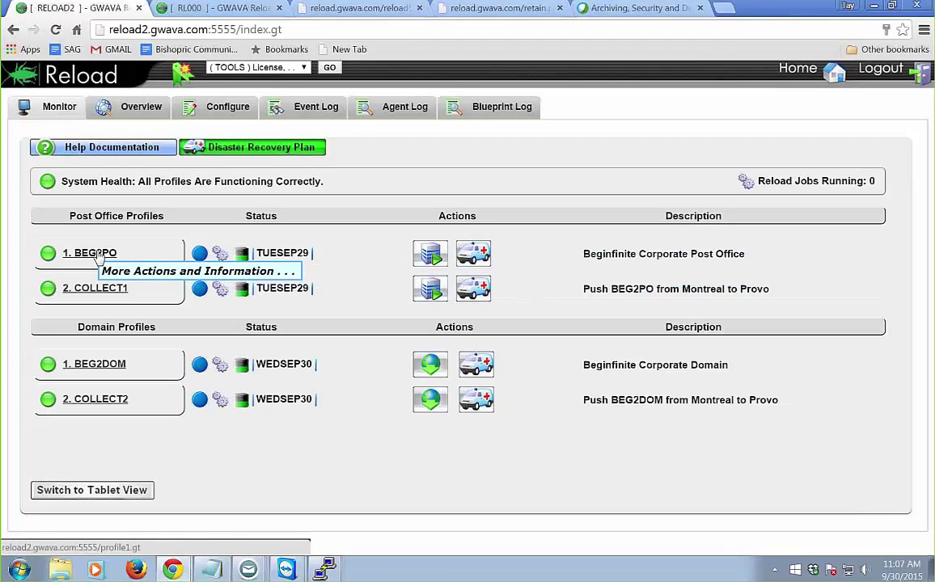
click(477, 258)
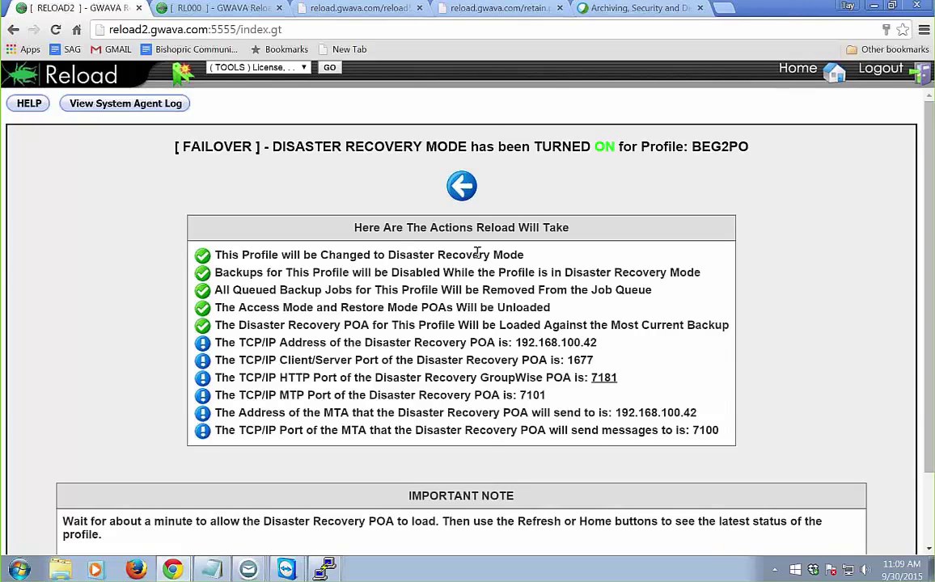
Return to the Reload home page and turn off disaster recovery mode for the BEG2PO profile.
click(805, 71)
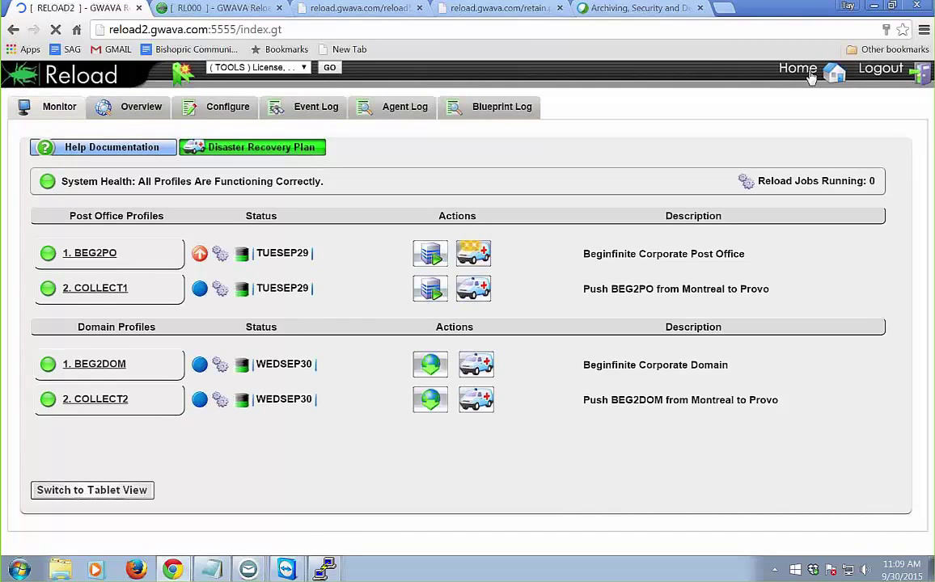
mouse_move(204, 256)
click(474, 254)
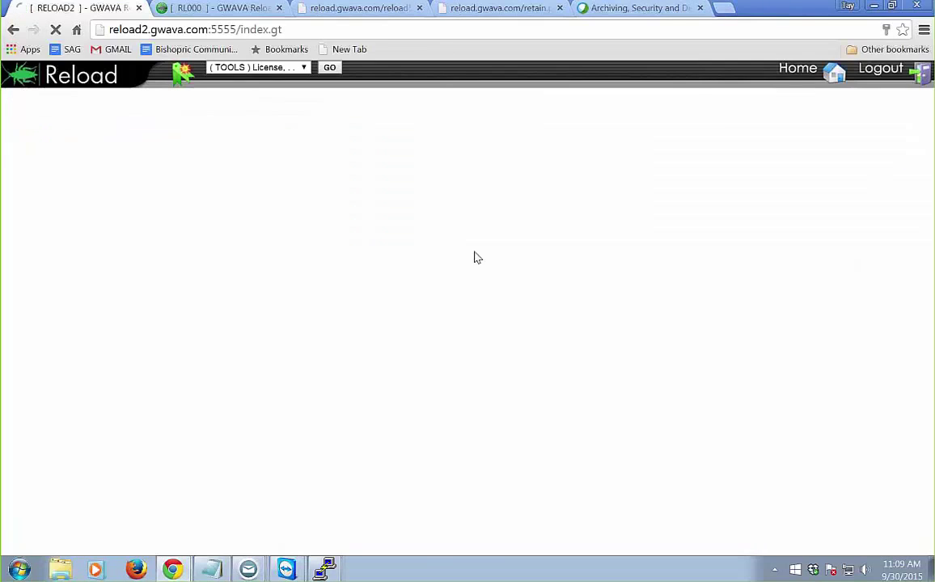
Bring up the unresponsive GroupWise mailbox window and force the program to close.
mouse_move(248, 570)
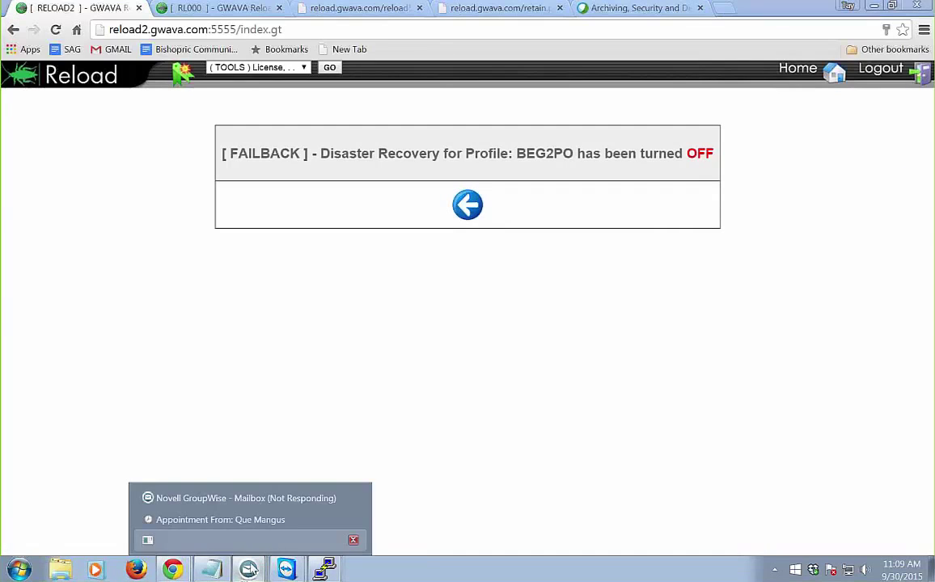
click(283, 500)
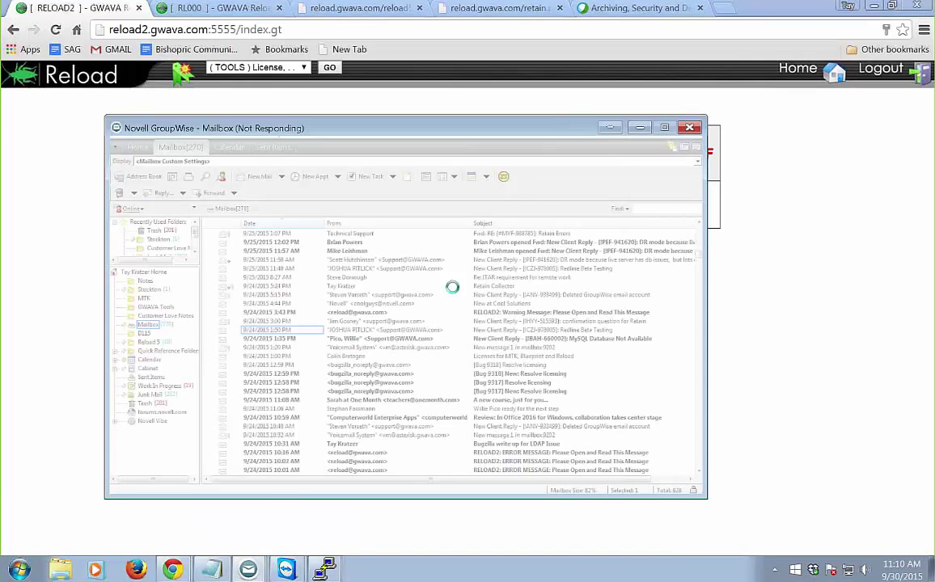
click(689, 129)
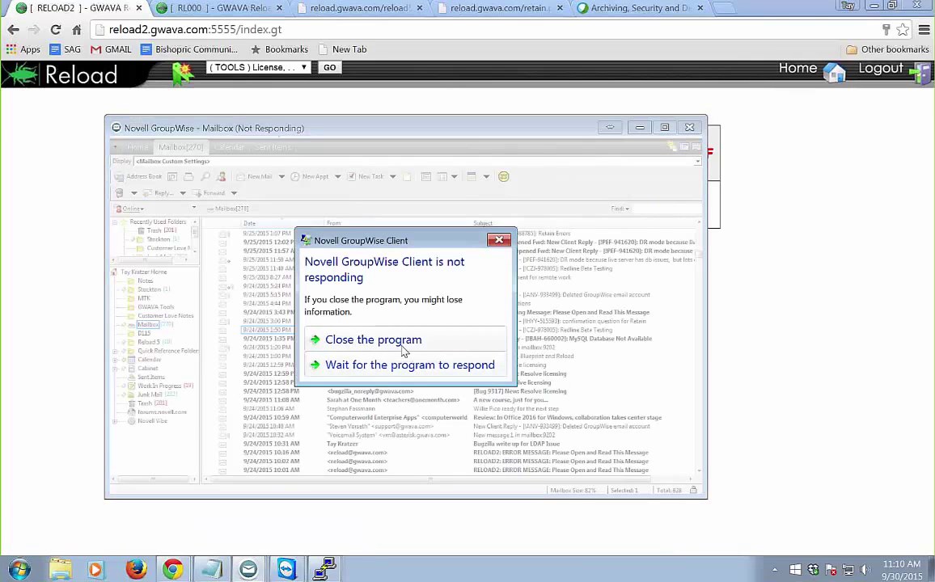
click(374, 336)
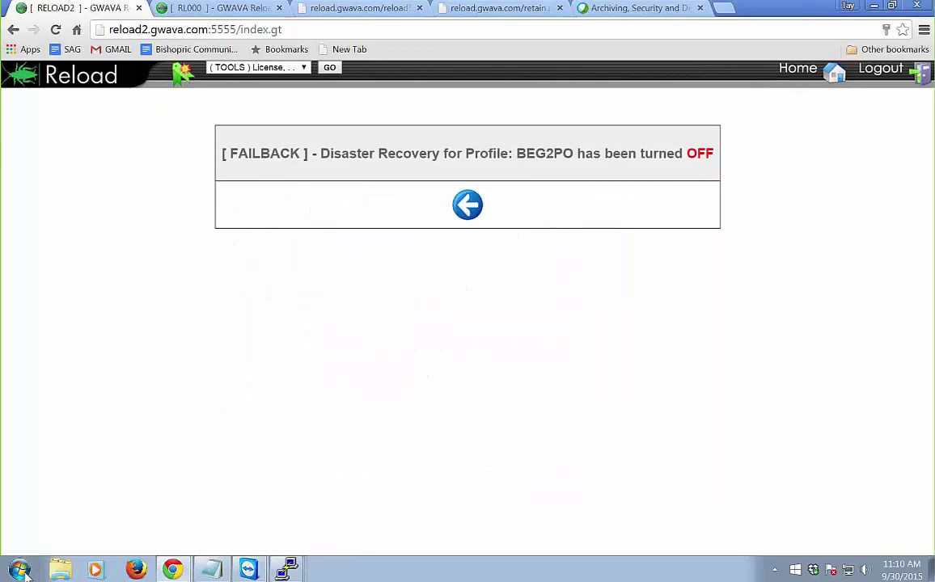
Relaunch the GroupWise client, reload the Reload home page, and log in to the mailbox with the GroupWise account password.
key(super)
click(81, 159)
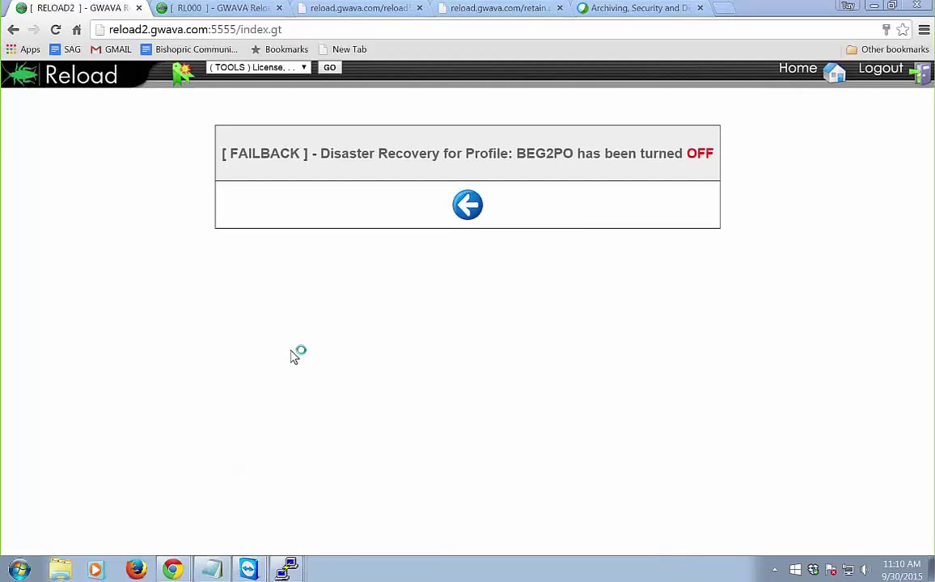
click(801, 70)
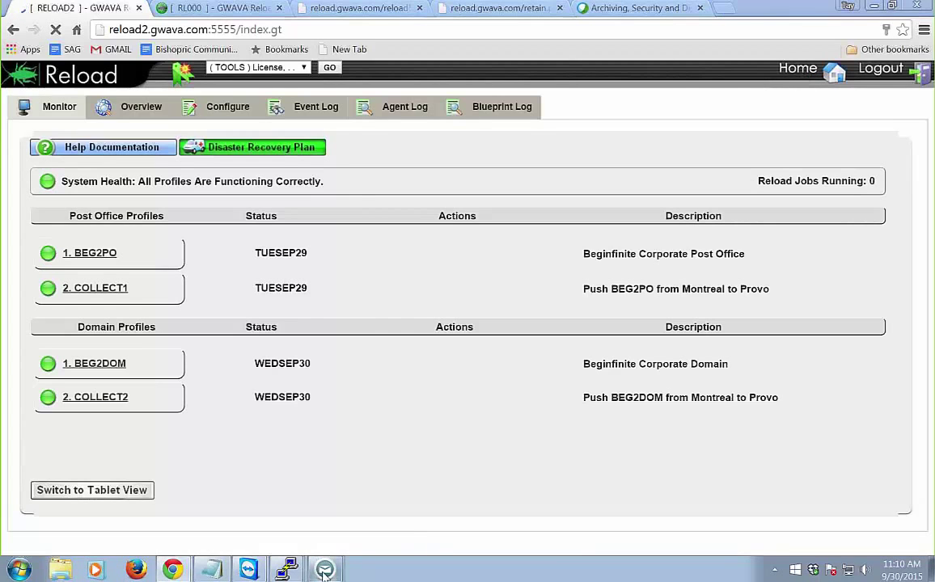
click(324, 571)
click(319, 539)
click(453, 292)
text(********)
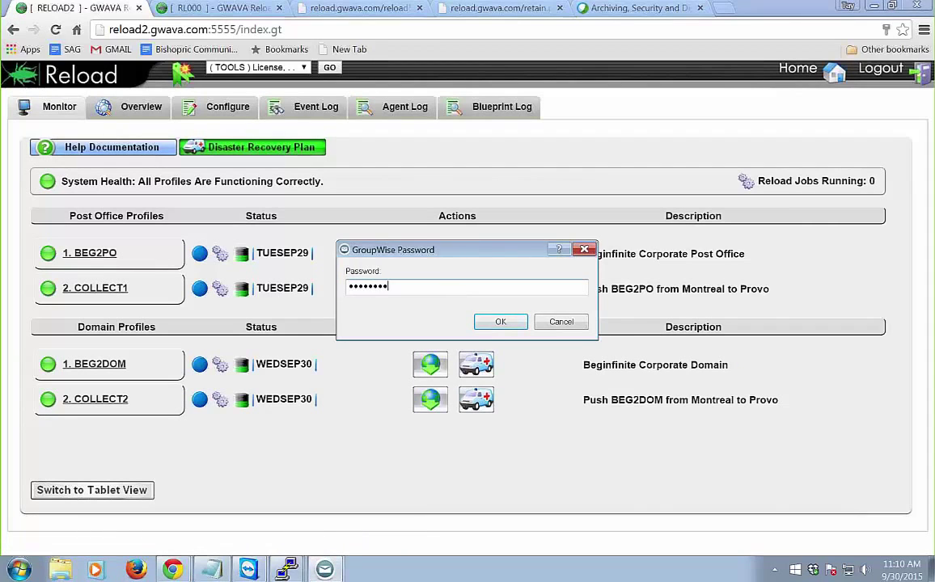
key(Return)
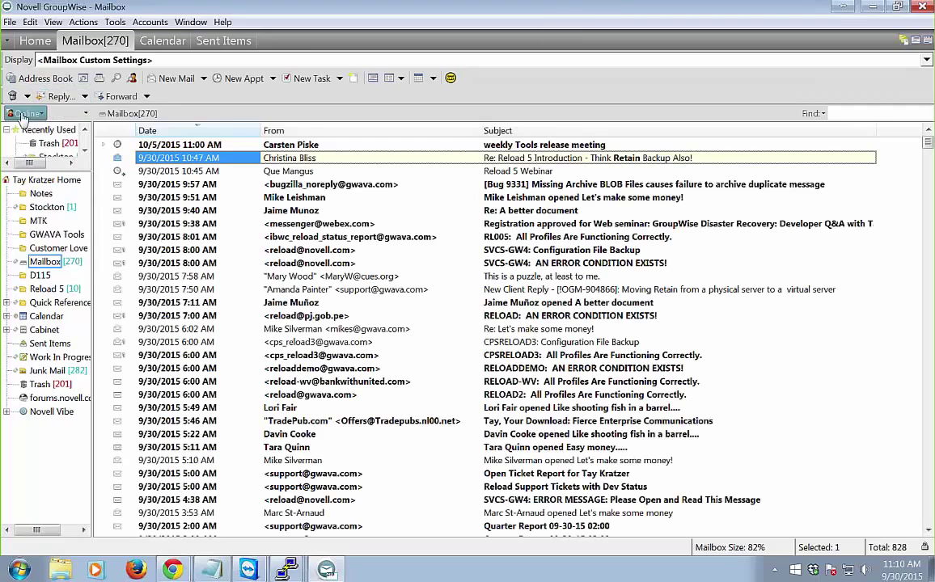
Open the mailbox's Backup and restore the 9/24/2015 2:23 PM message "Fwd: Reload 5 Introduction - Think Retain Backup Also!".
click(26, 113)
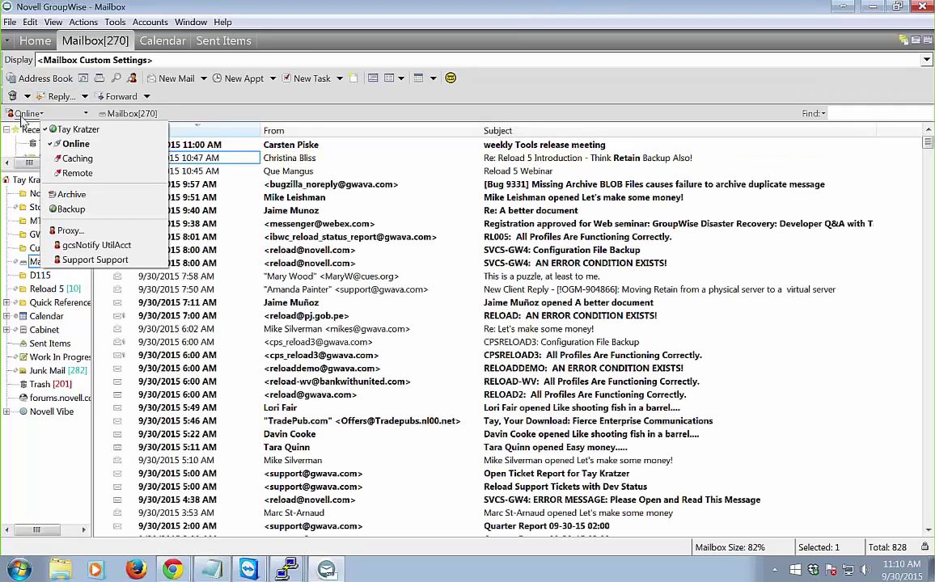
click(61, 208)
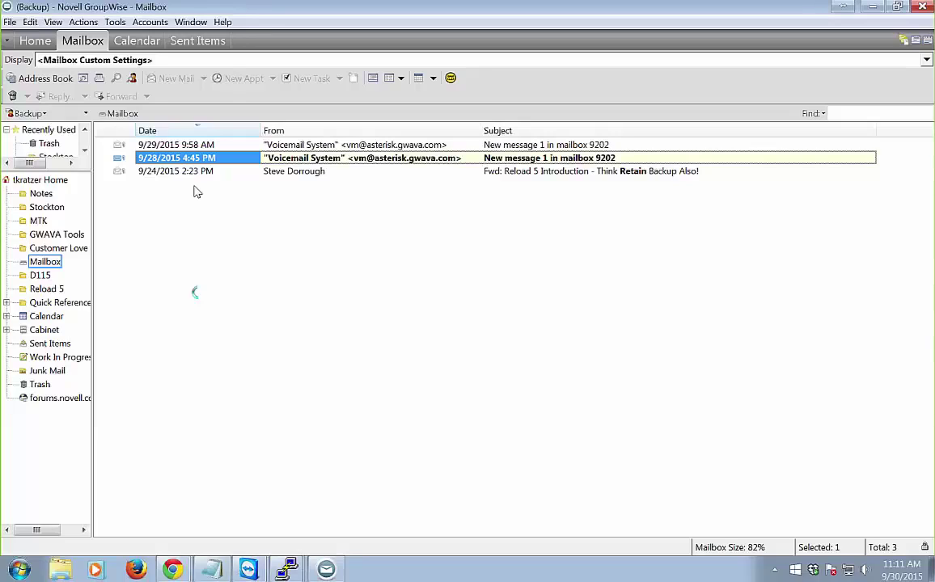
click(199, 173)
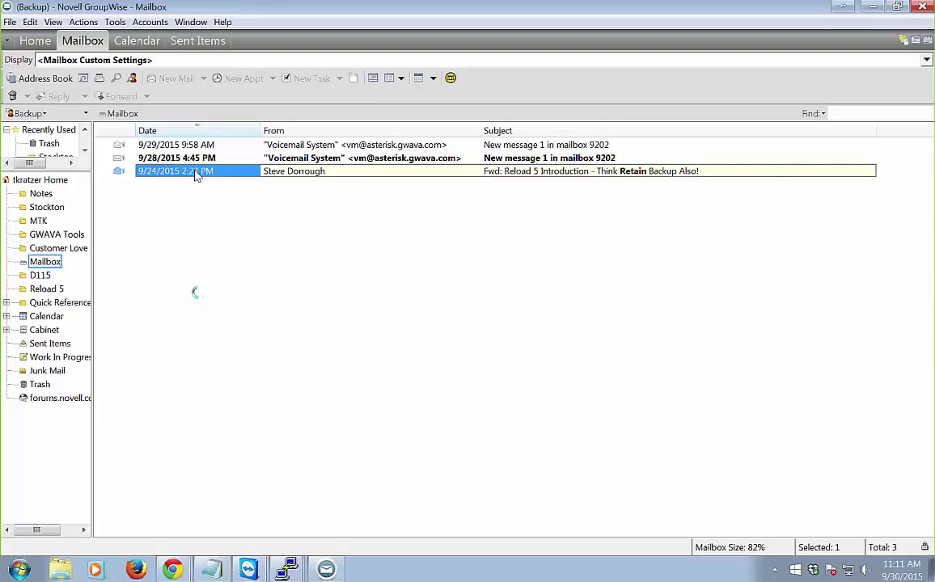
right_click(196, 172)
click(226, 235)
Switch back to the Online mailbox and locate the "Fwd: Reload 5 Introduction" message dated 9/24/2015 2:23 PM.
click(29, 112)
click(50, 125)
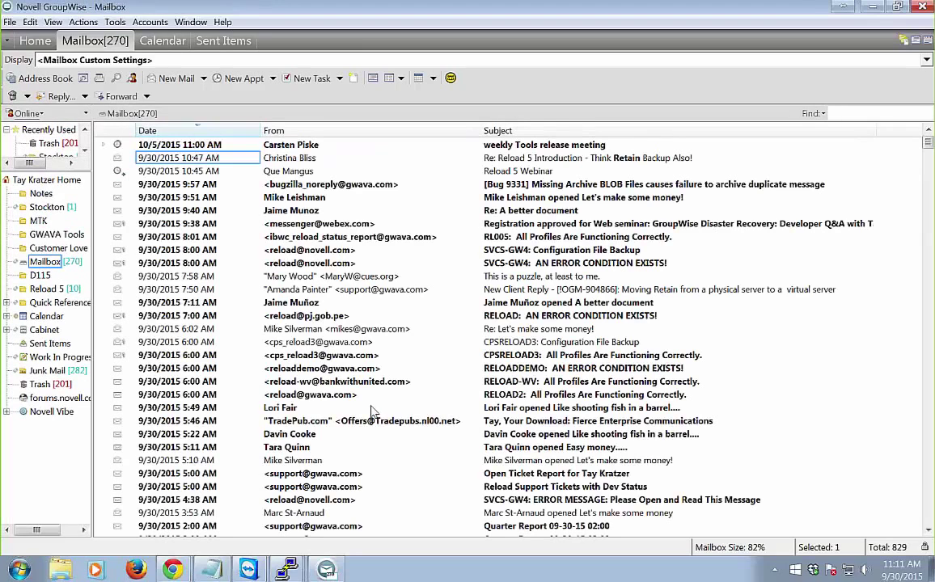
click(373, 410)
scroll(372, 410, down, 6)
scroll(371, 414, down, 15)
click(364, 250)
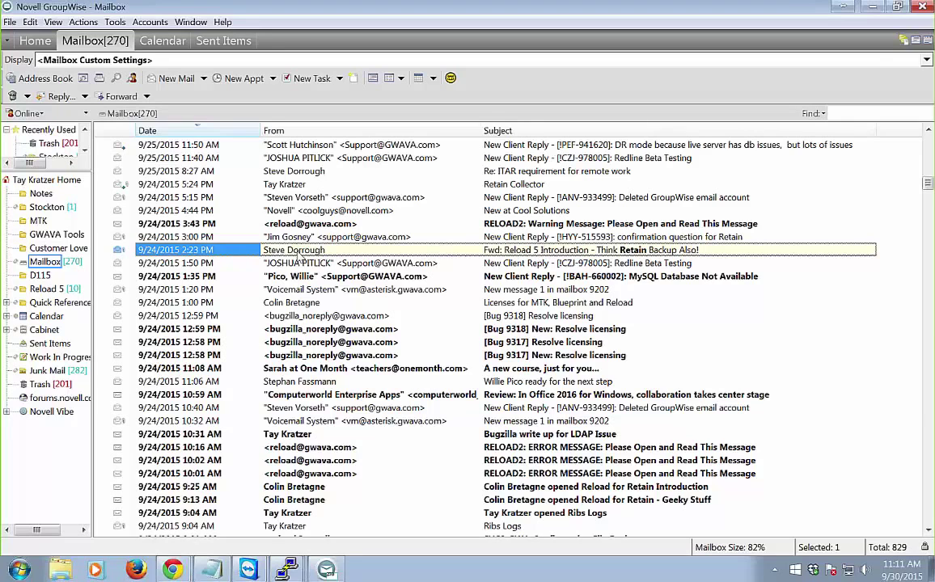
Return to the Reload web console and turn on access to the SUNSEP20 backup for the BEG2PO profile.
click(872, 6)
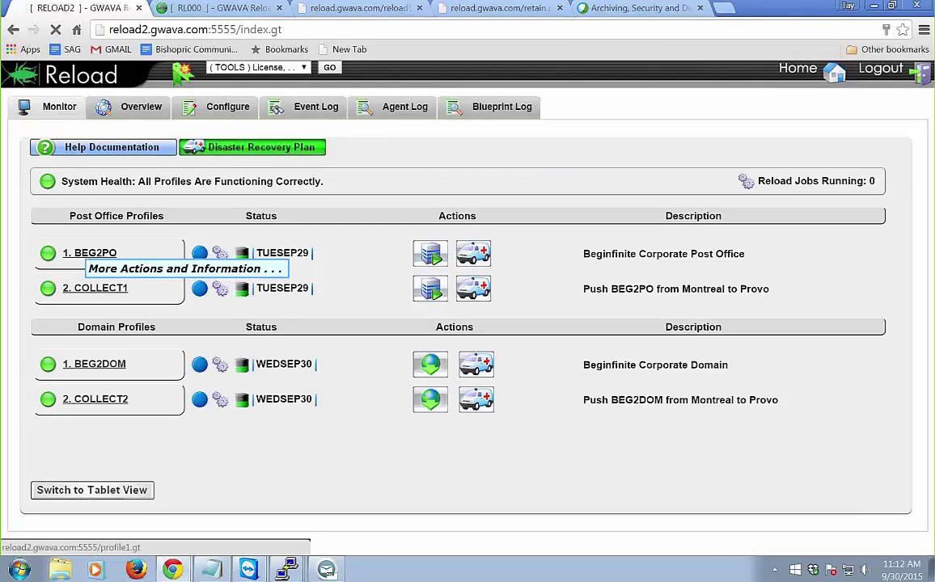
click(79, 252)
click(127, 149)
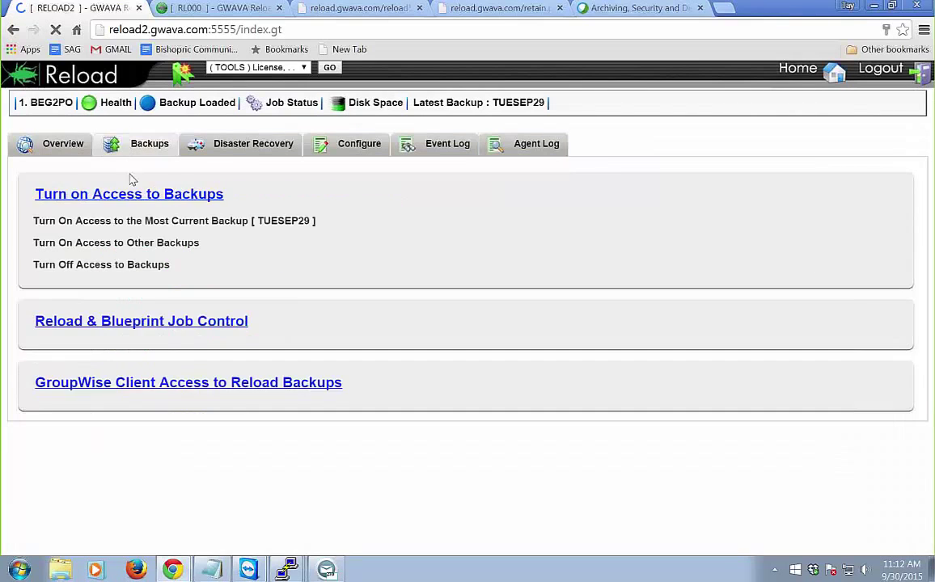
click(113, 268)
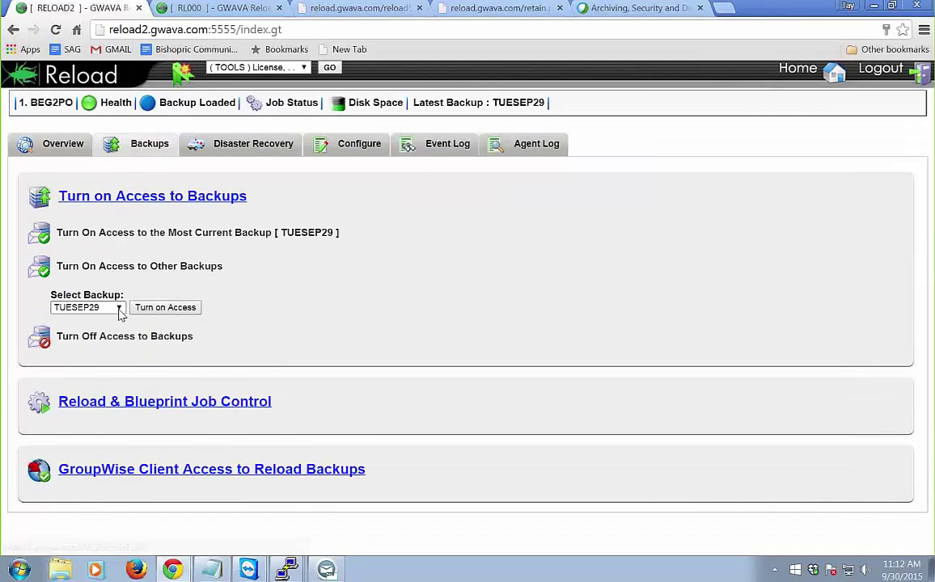
click(85, 308)
click(114, 466)
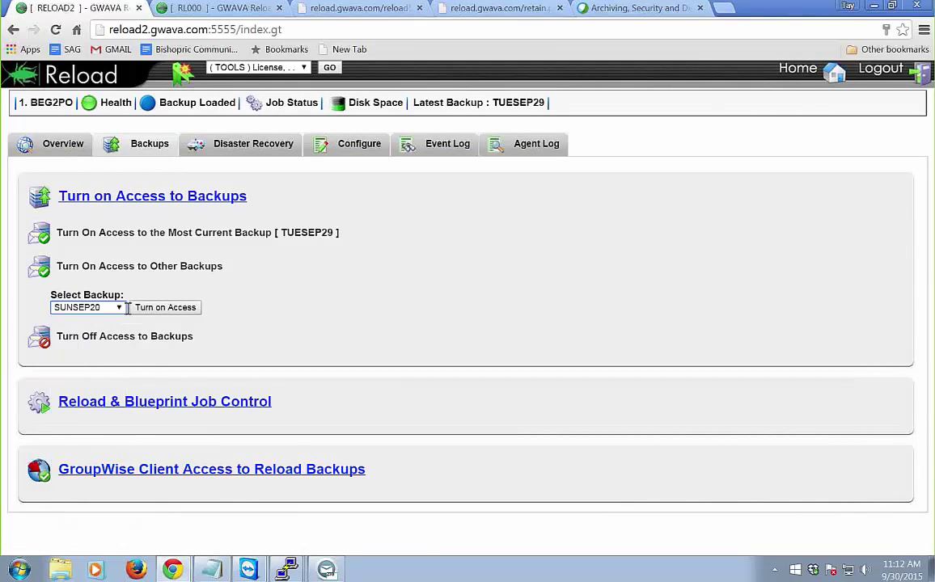
click(181, 309)
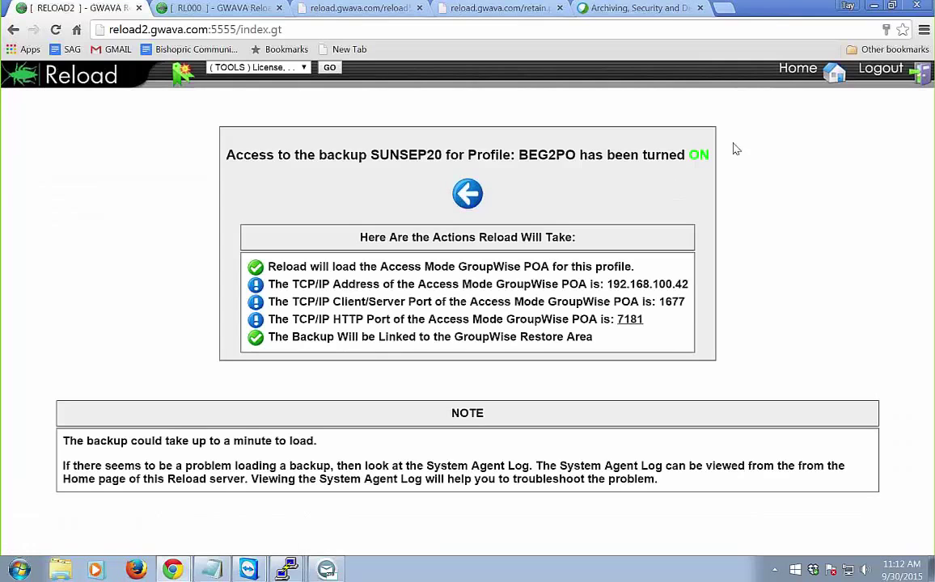
Return to the Reload home page and review the SmartPurge settings in the BEG2PO profile's Backup Job Settings.
click(793, 74)
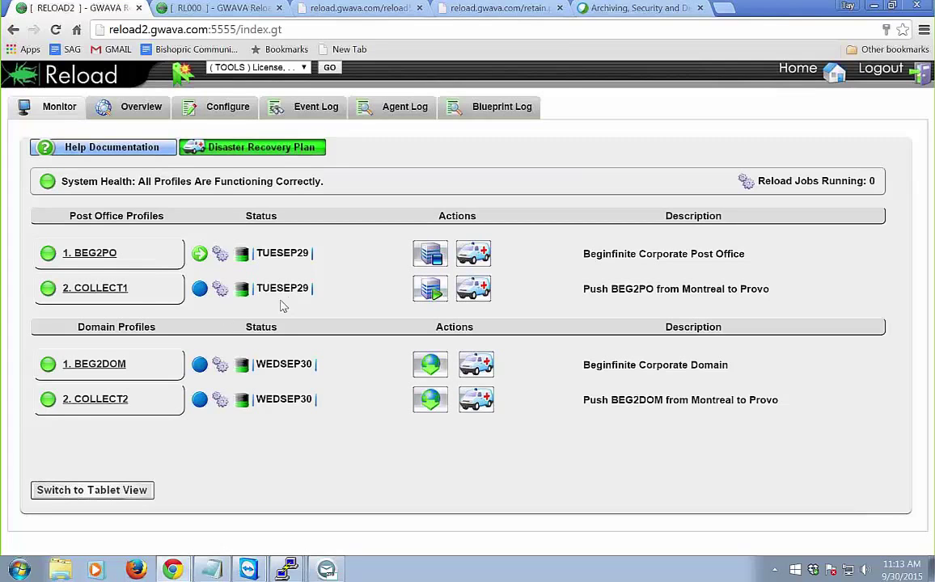
click(88, 252)
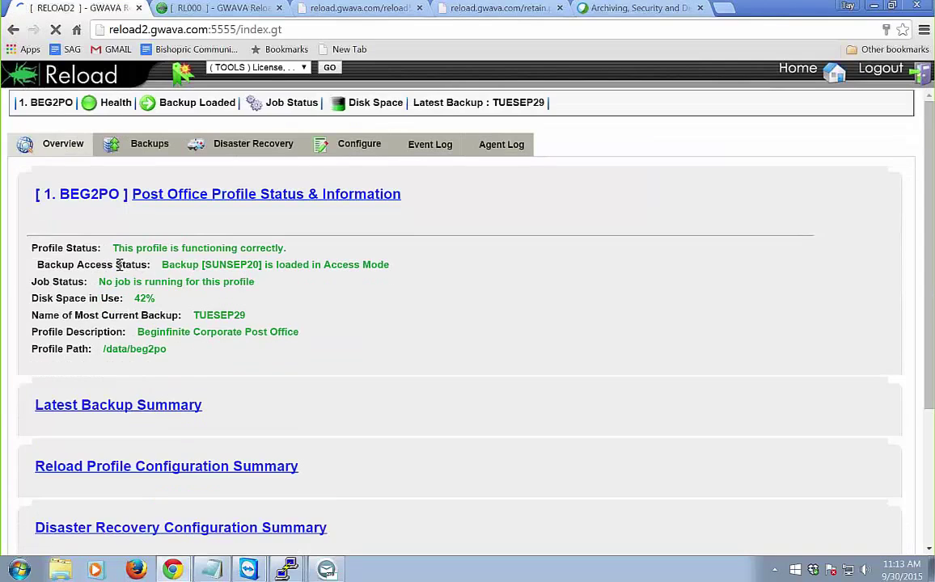
click(338, 148)
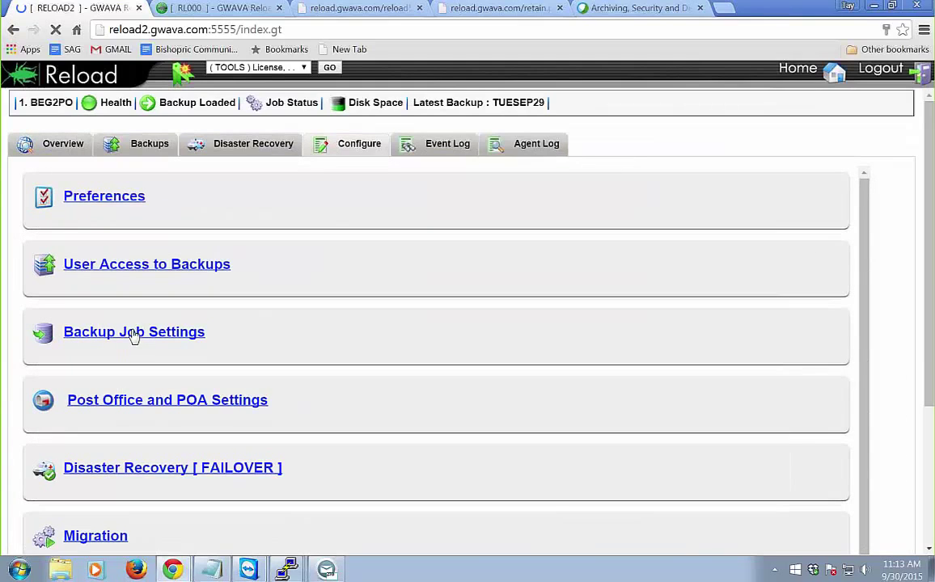
click(132, 331)
scroll(254, 370, down, 3)
click(118, 360)
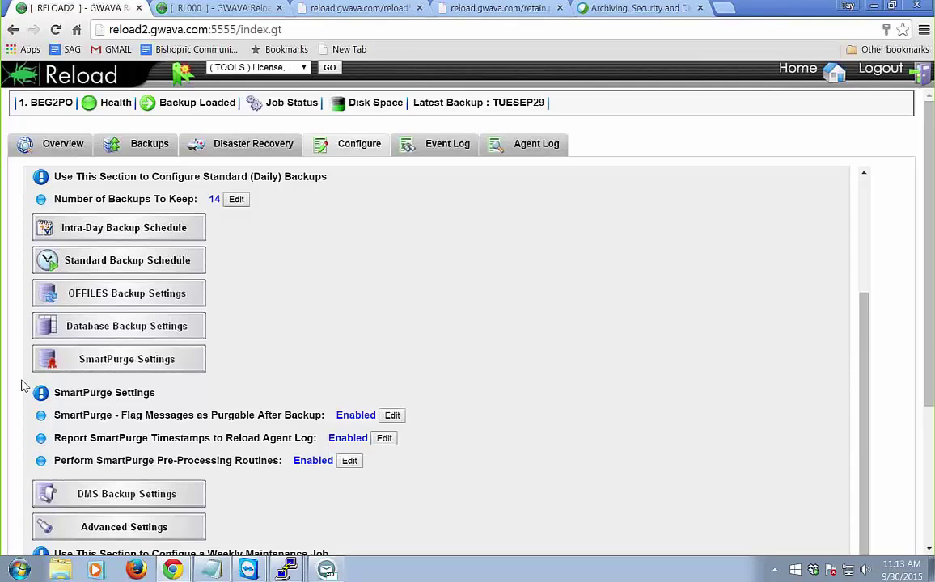
click(95, 366)
Examine the BEG2PO profile's Tape Backups configuration, including the advanced Customized Post-TAR Command.
scroll(244, 436, down, 3)
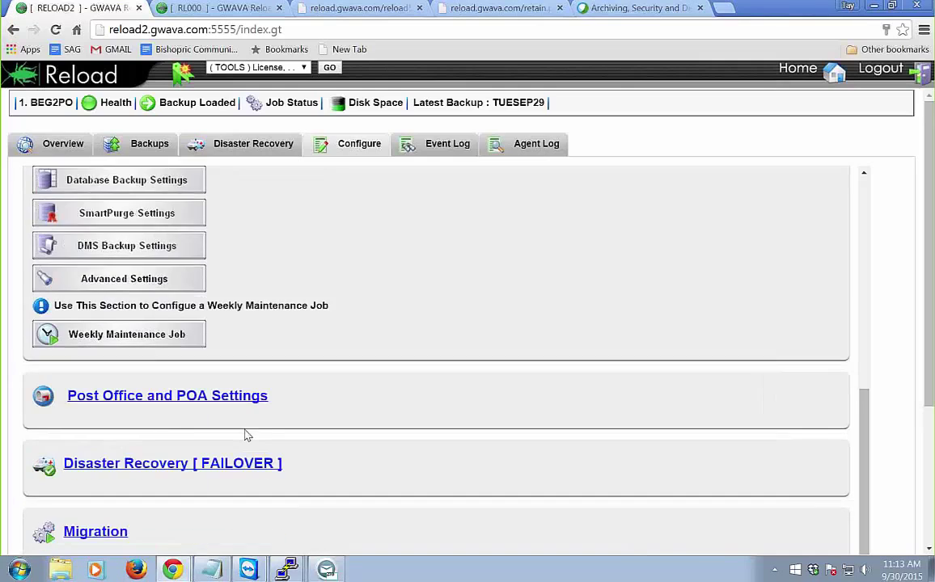
scroll(202, 457, down, 2)
scroll(115, 445, down, 2)
click(113, 501)
scroll(153, 437, down, 3)
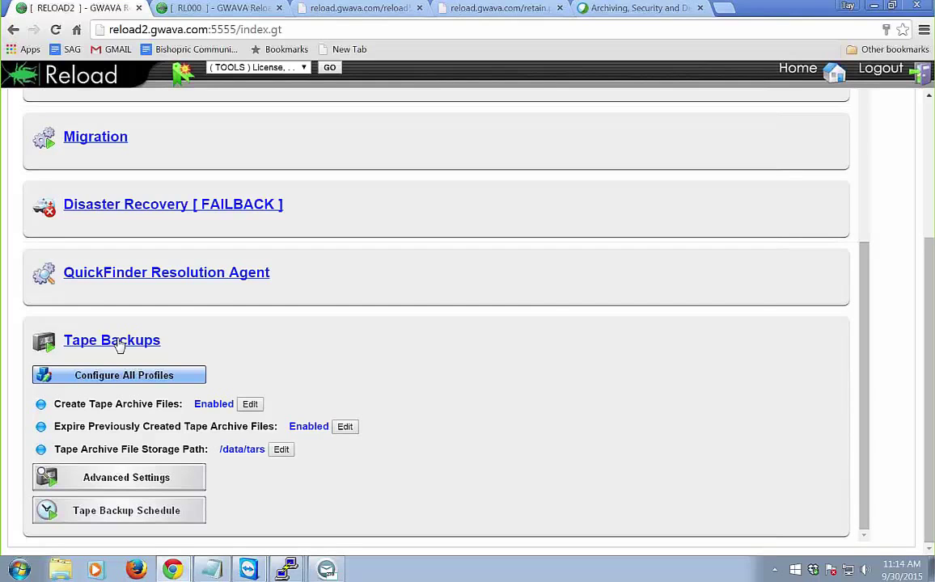
click(121, 477)
scroll(267, 420, down, 3)
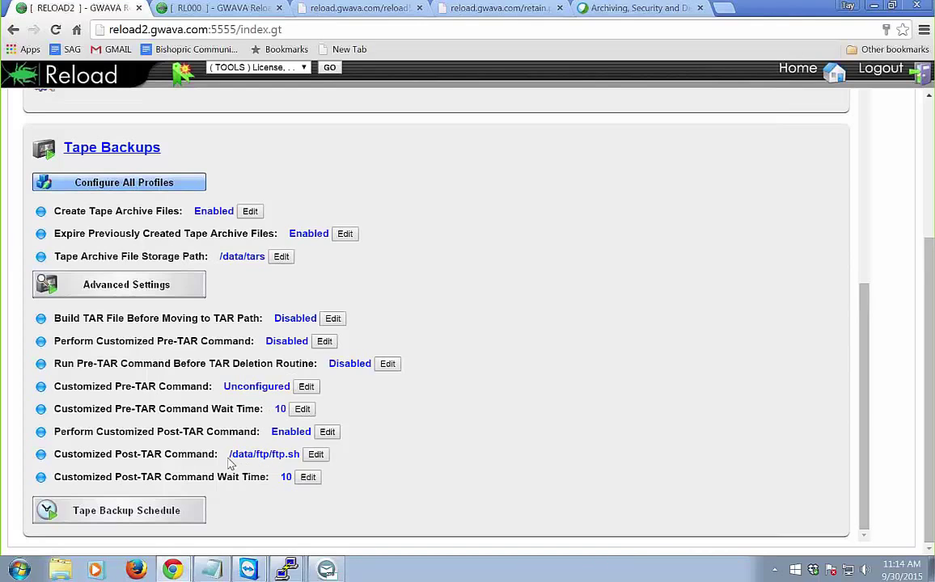
drag(229, 455, 299, 453)
click(299, 453)
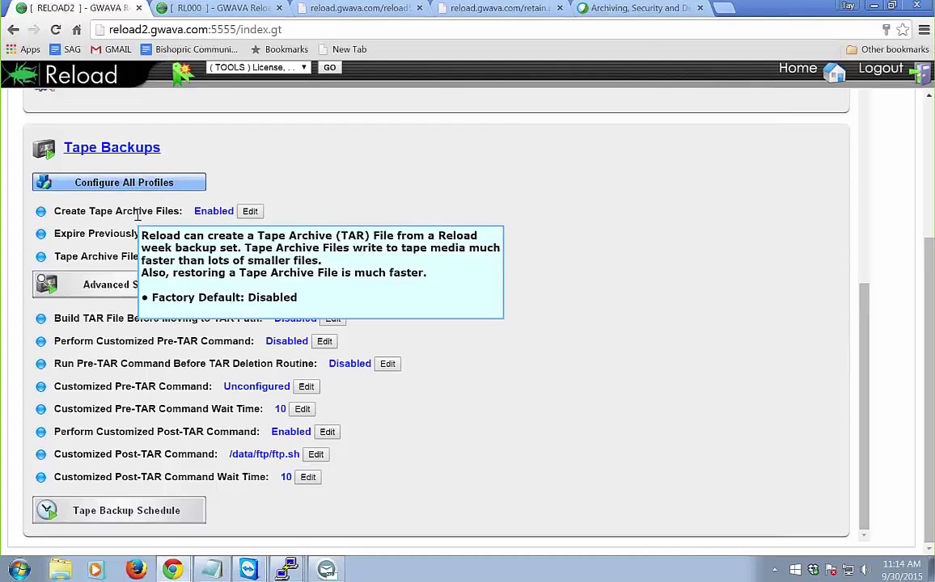
Collapse the Tape Backups and Backup Job Settings sections of the BEG2PO configuration.
scroll(135, 154, up, 1)
click(135, 154)
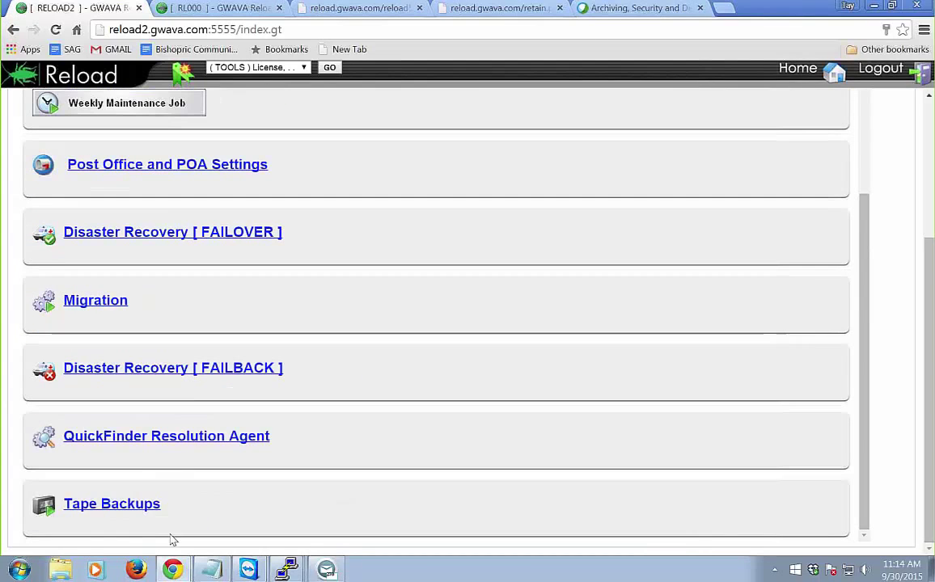
click(121, 512)
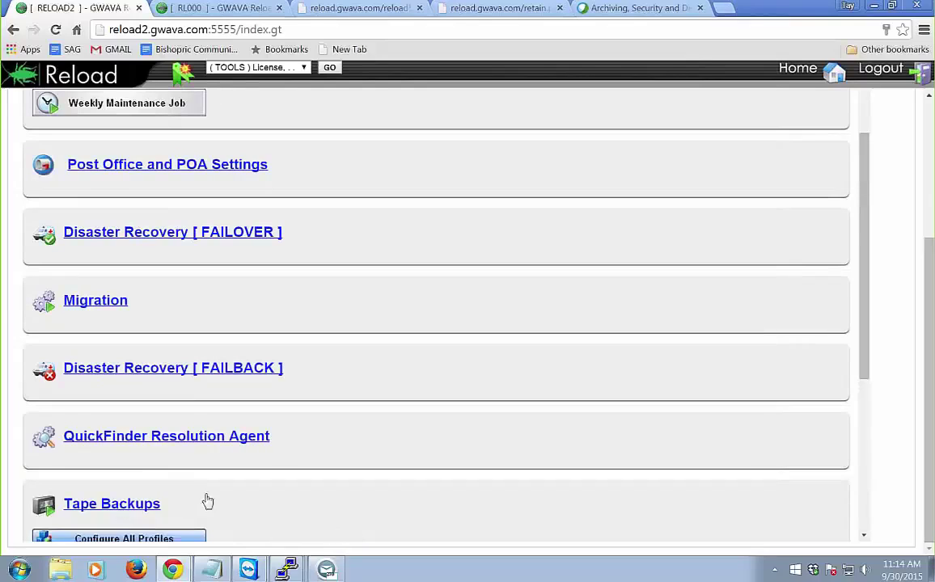
scroll(206, 502, down, 3)
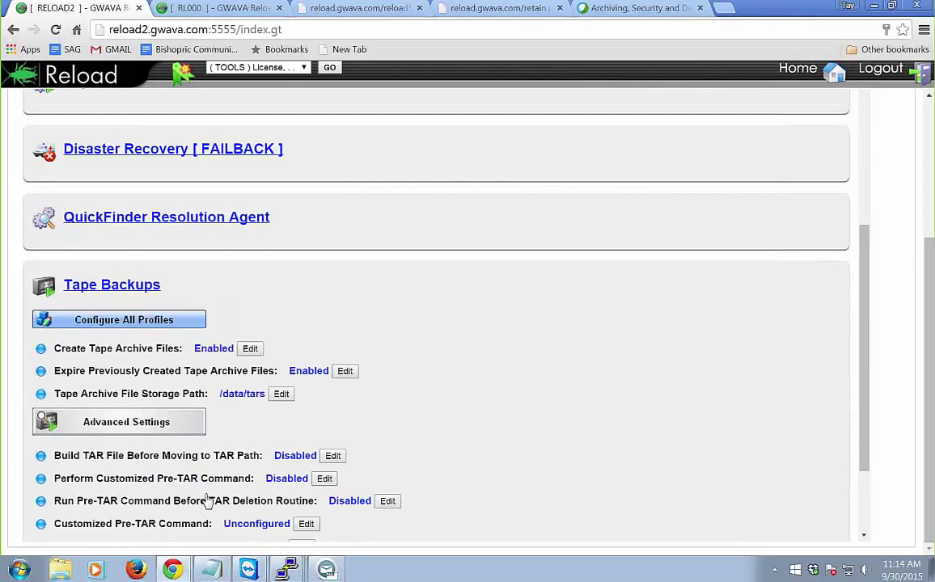
scroll(208, 502, up, 5)
scroll(206, 498, down, 3)
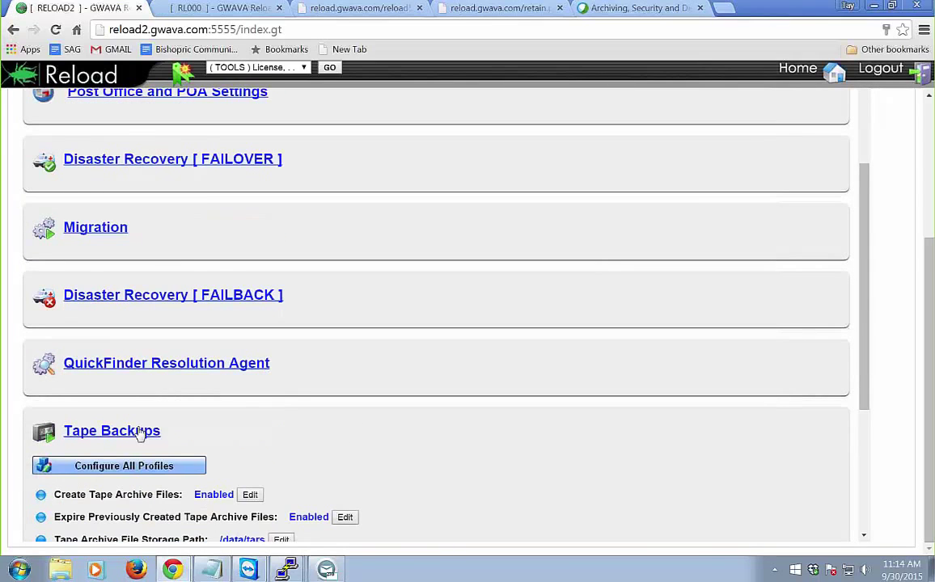
click(140, 435)
scroll(240, 478, up, 4)
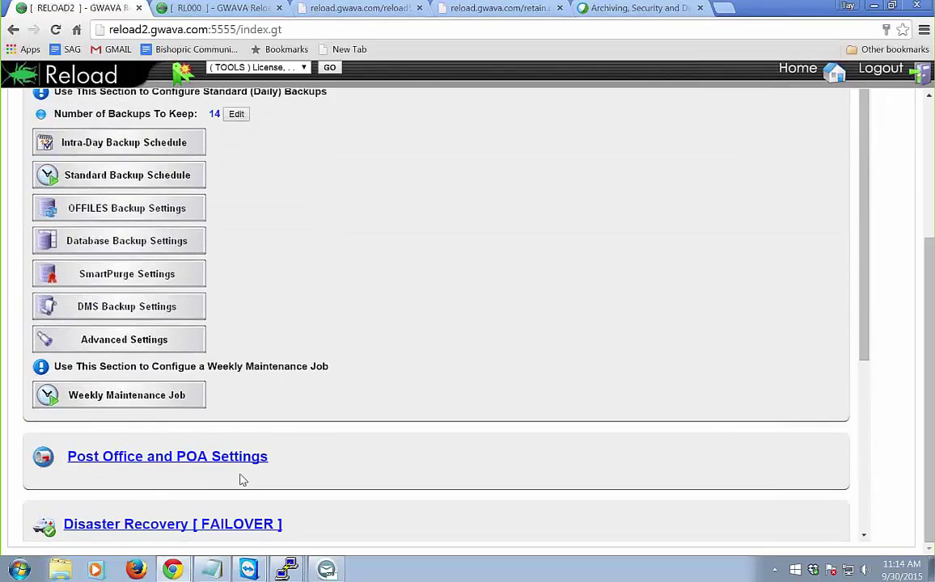
scroll(238, 478, up, 4)
click(165, 337)
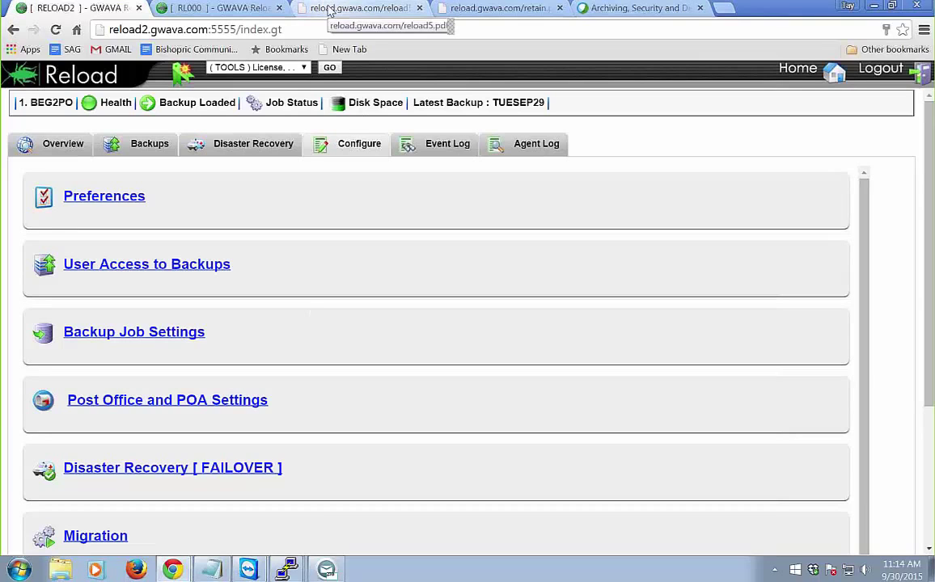
Return to the Reload home page, view the reload5.pdf customer introduction, and come back to the RELOAD2 console.
click(797, 71)
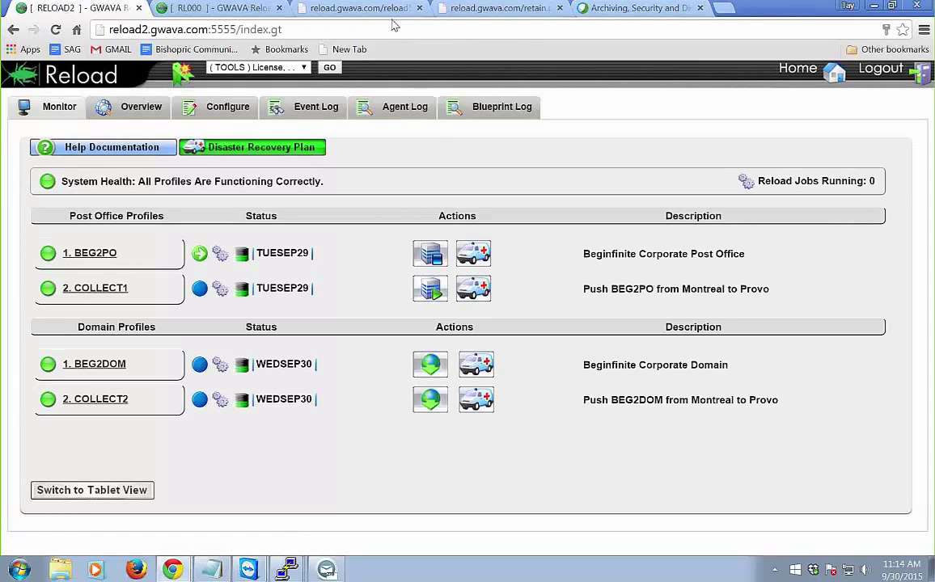
click(364, 8)
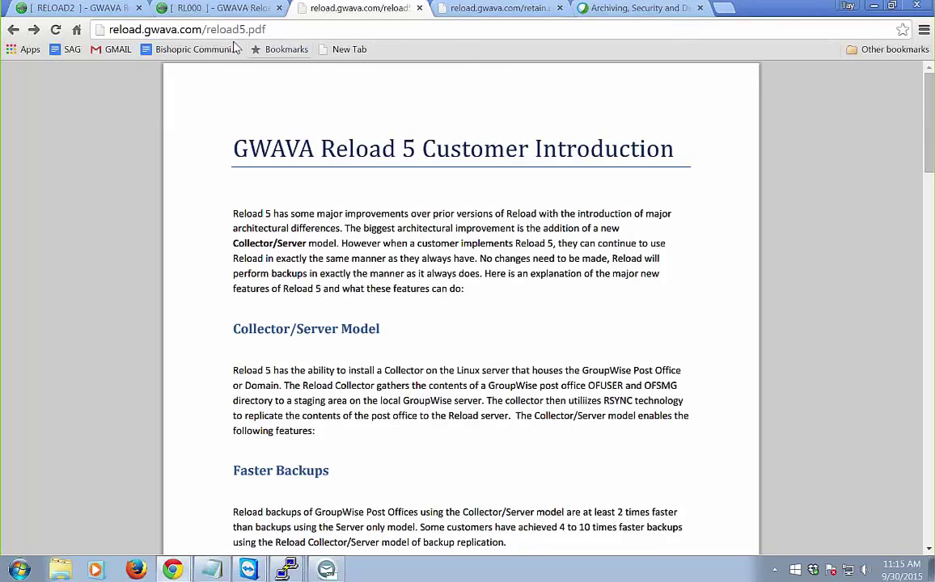
click(104, 15)
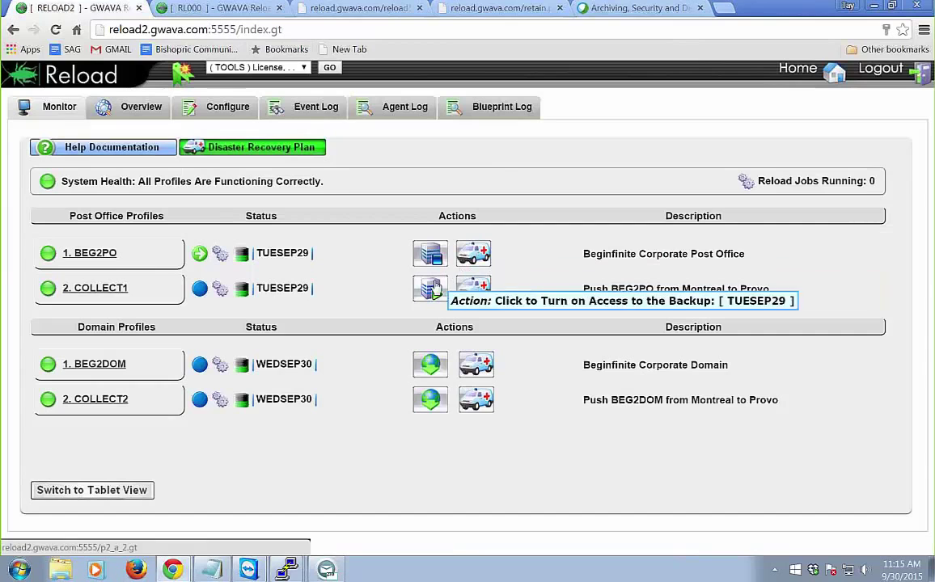
Open the COLLECT1 profile's configuration and review the Primary Reload Server options under Reload Collector Settings.
click(170, 258)
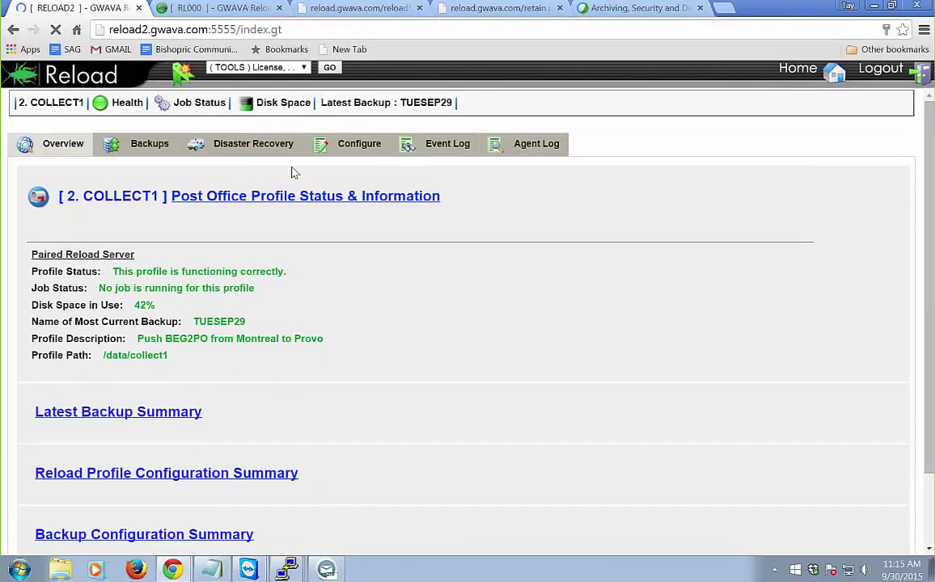
click(337, 155)
click(187, 339)
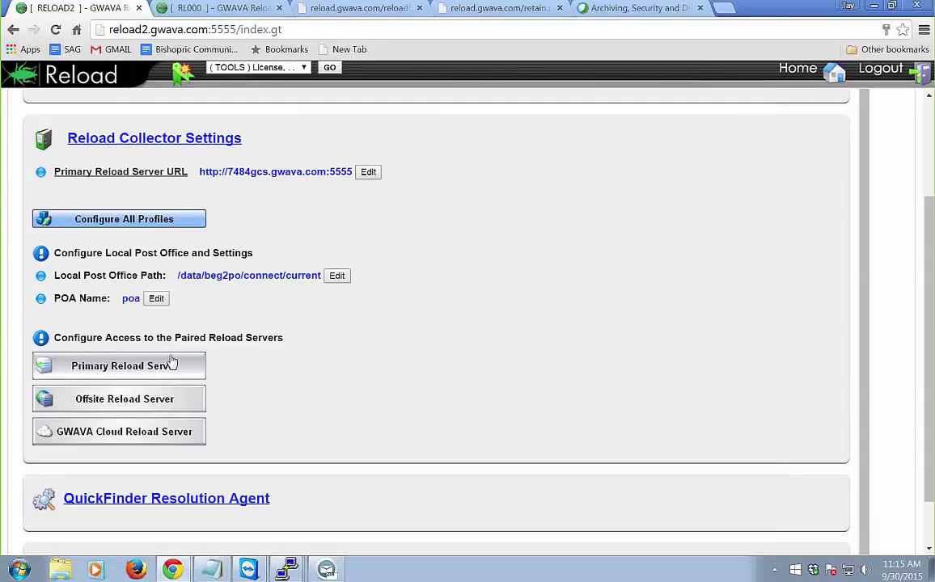
click(173, 369)
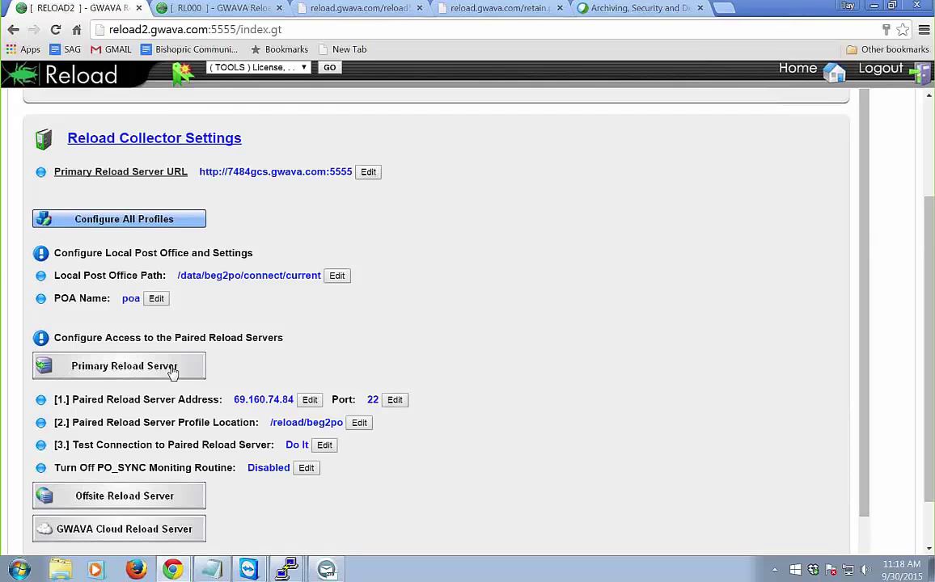
click(172, 370)
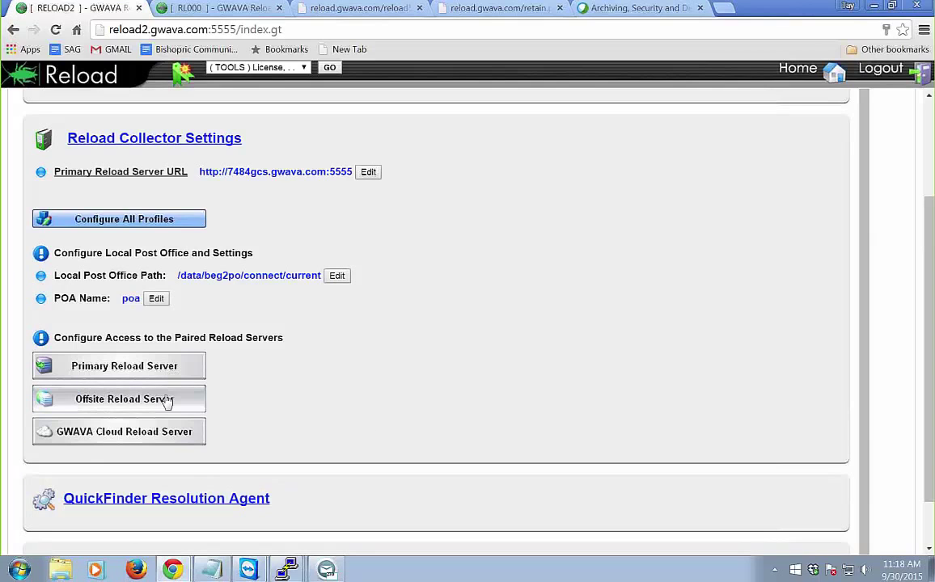
Review the Offsite Reload Server and GWAVA Cloud Reload Server pairing settings of the COLLECT1 profile.
click(167, 401)
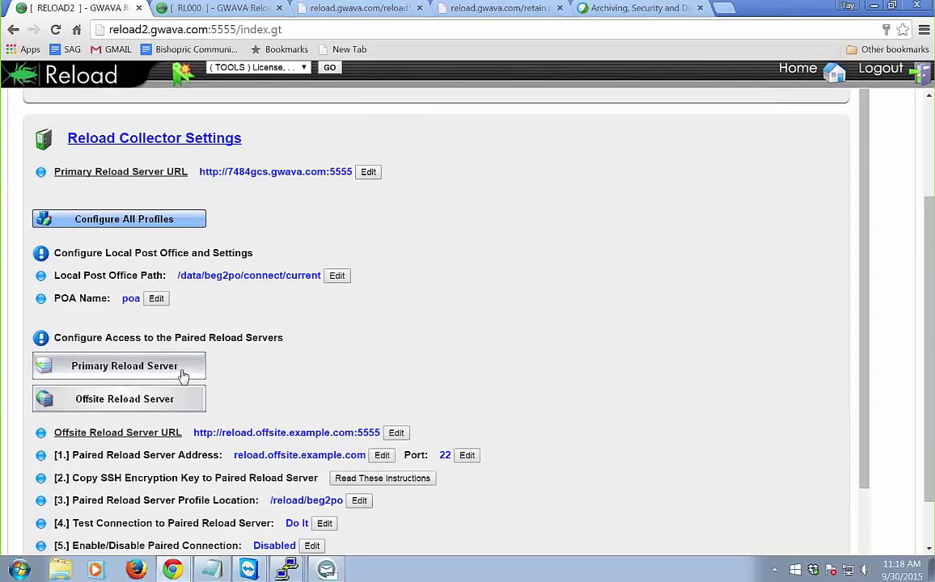
scroll(352, 404, down, 3)
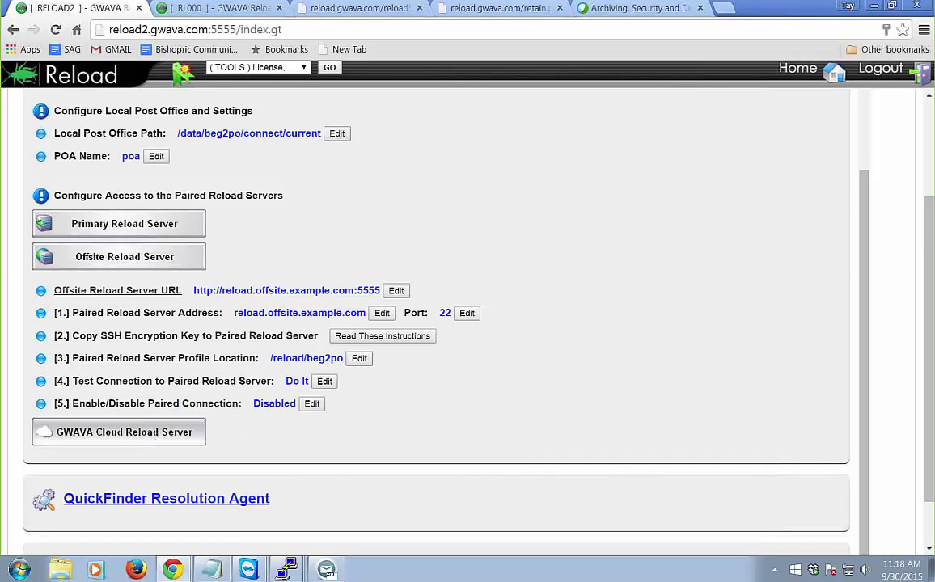
click(152, 437)
scroll(254, 431, down, 2)
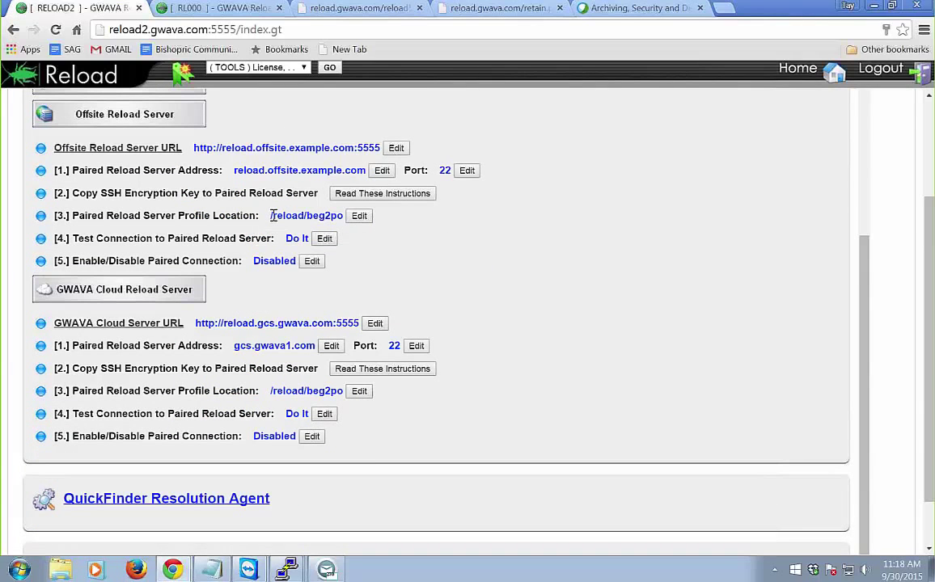
scroll(273, 215, up, 3)
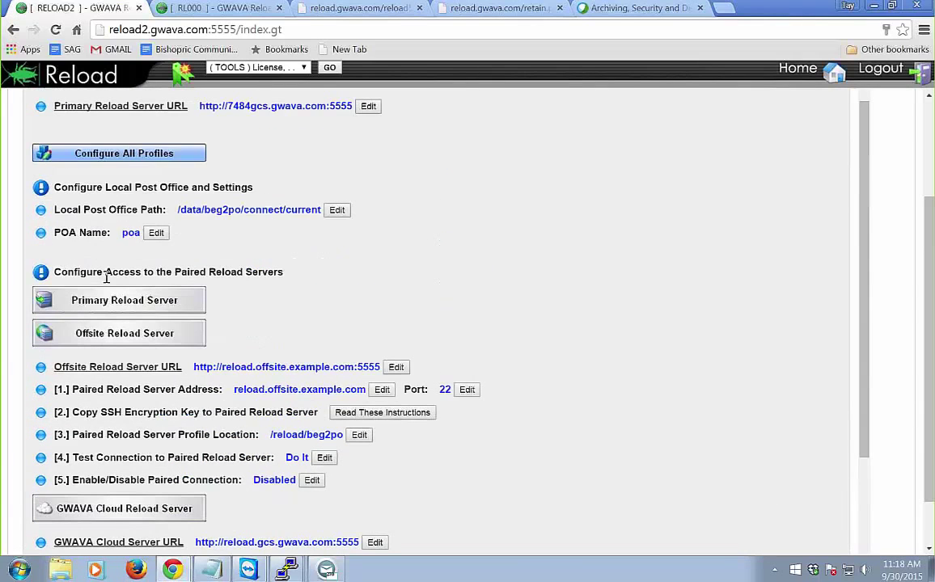
Compare the Primary and Offsite Reload Server settings again and collapse all paired server sections.
click(162, 302)
click(133, 430)
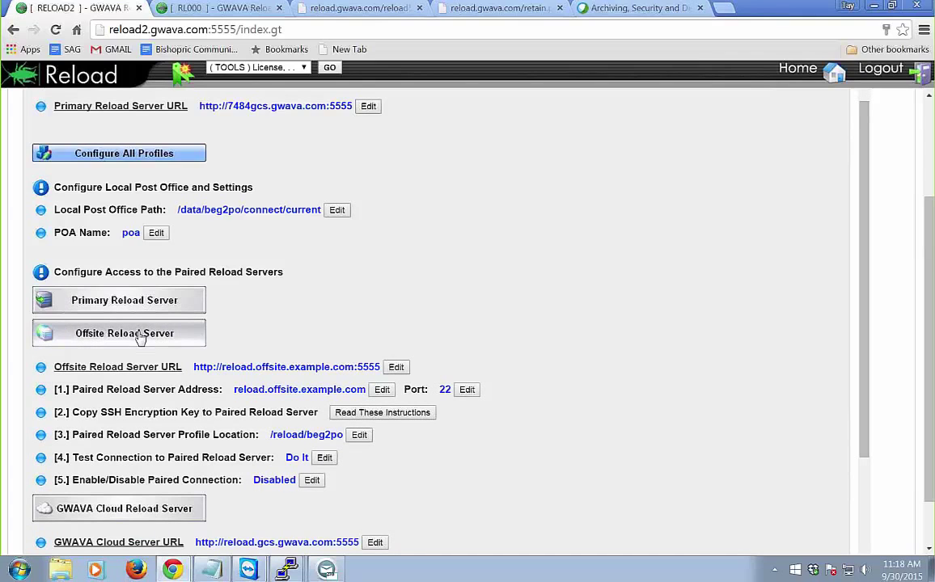
click(151, 307)
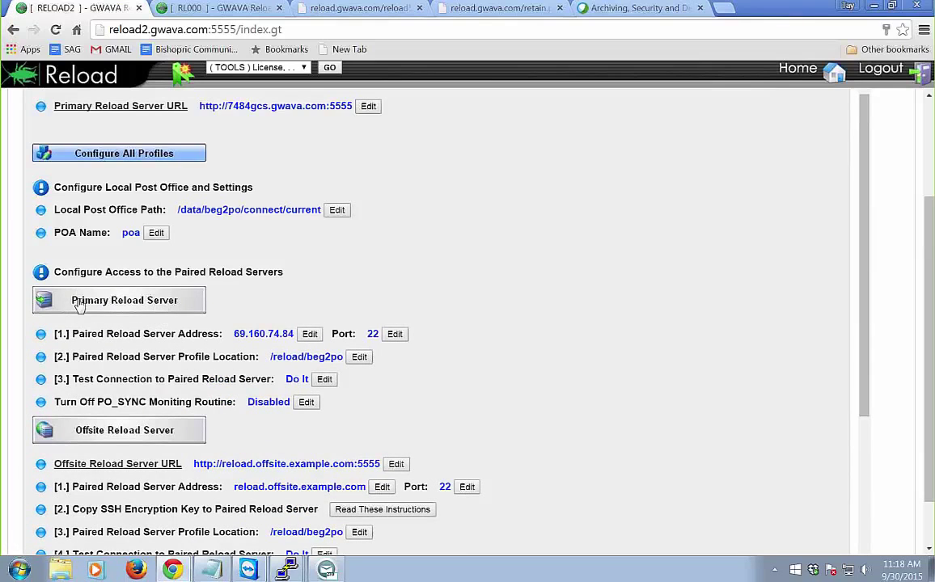
click(168, 310)
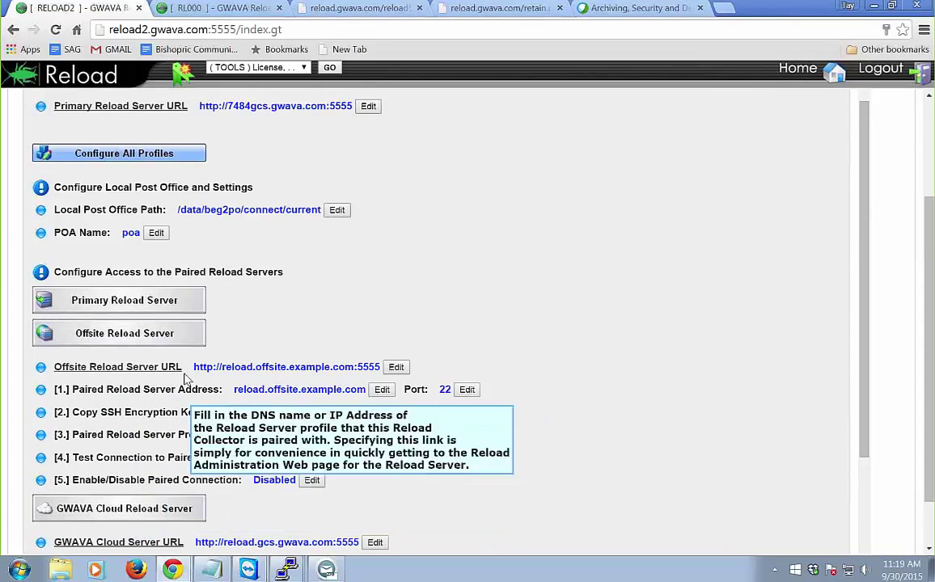
click(95, 306)
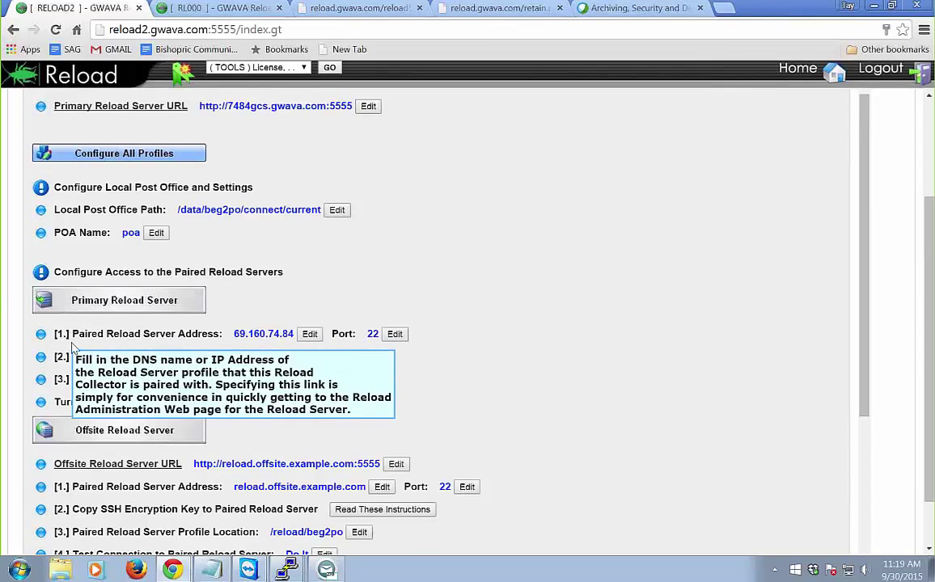
click(109, 443)
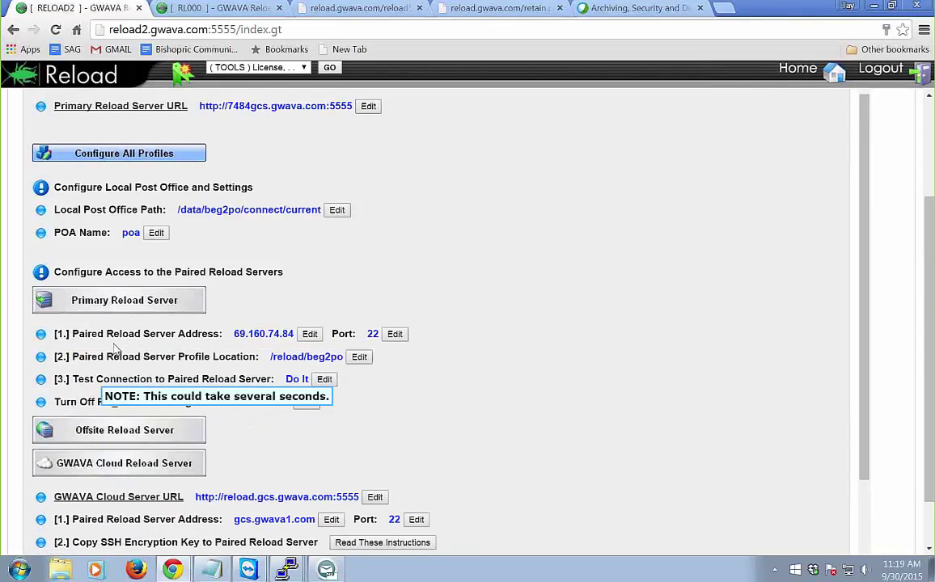
click(113, 298)
click(104, 365)
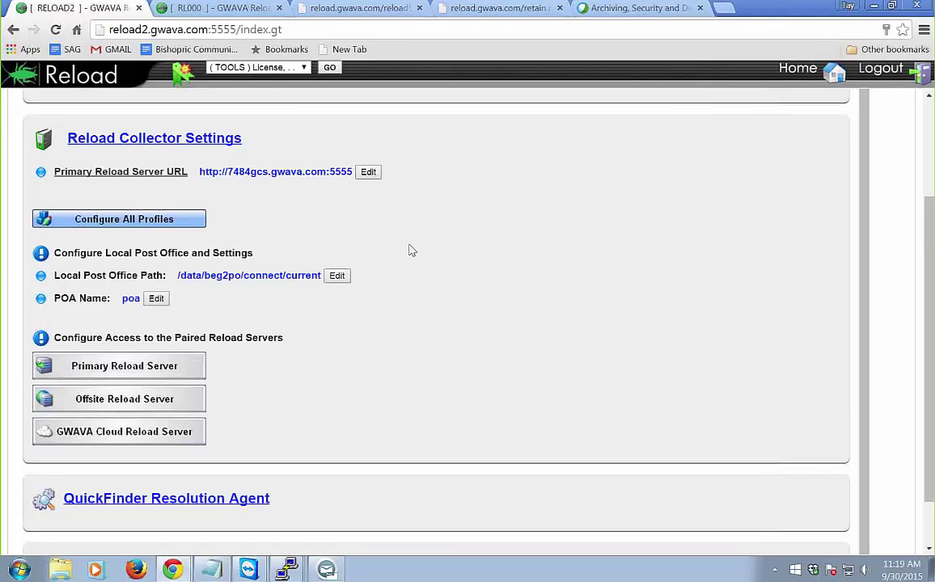
Leave the COLLECT1 configuration, view the BEG2PO profile's overview, and return to the Reload home page.
scroll(411, 253, up, 3)
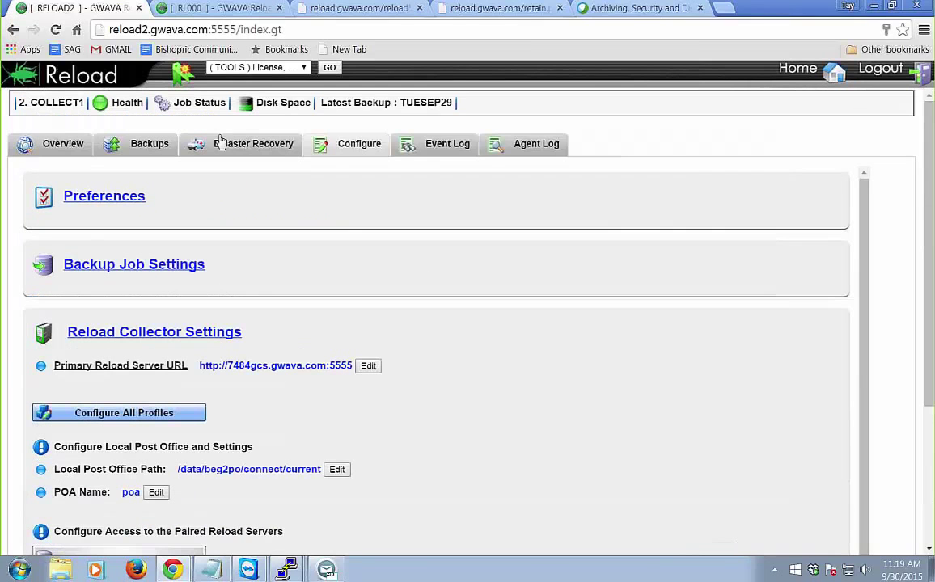
click(797, 73)
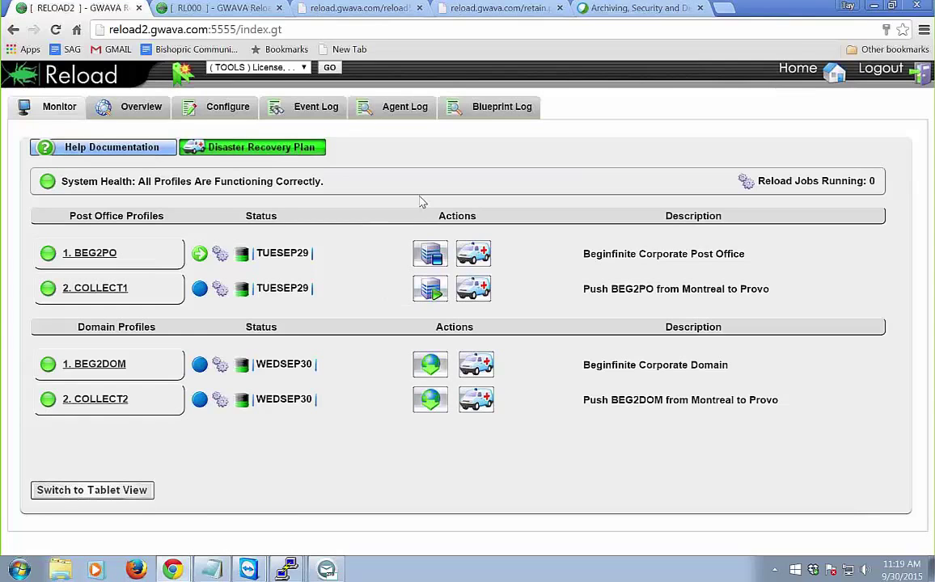
click(90, 254)
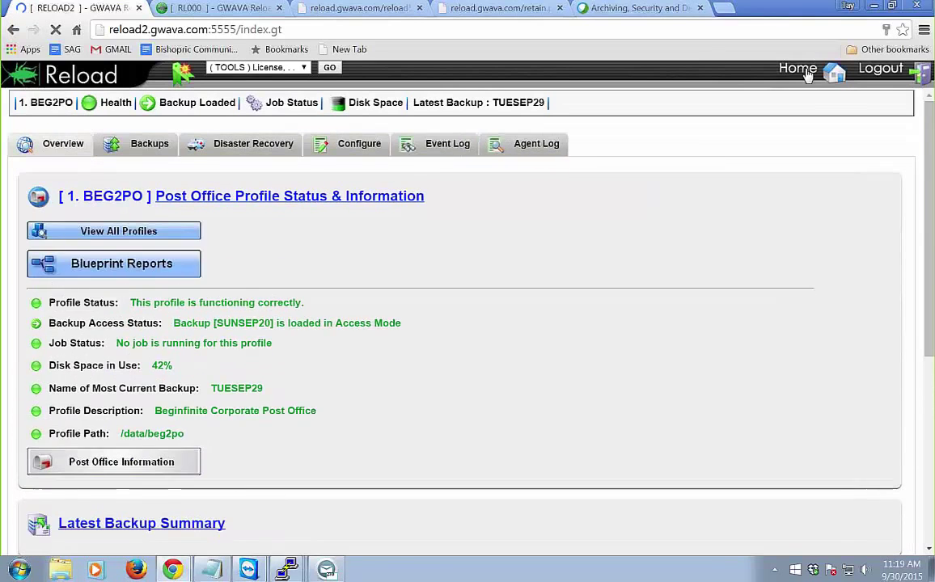
click(809, 71)
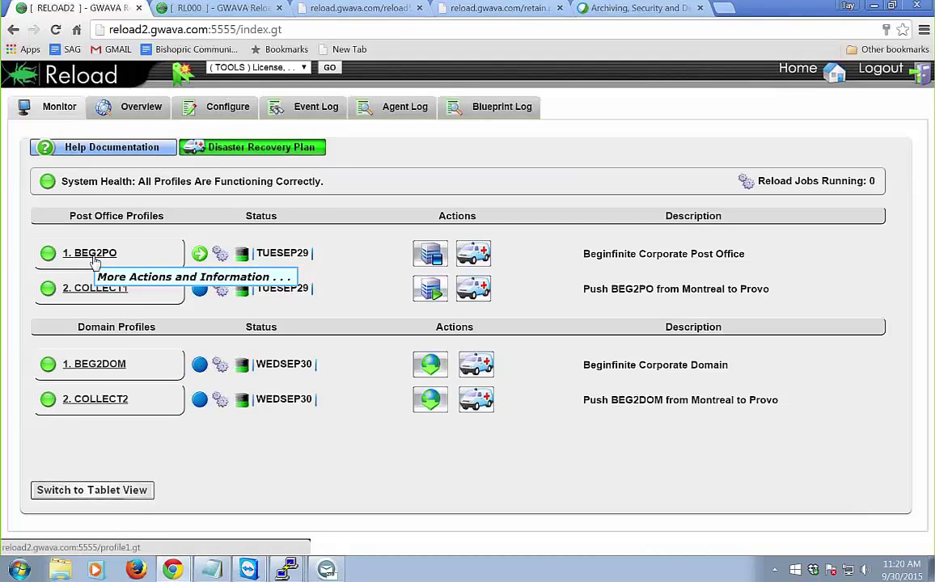
Open the BEG2PO profile's configuration, review the linked profile options under its advanced backup settings, and return to the home page.
click(95, 259)
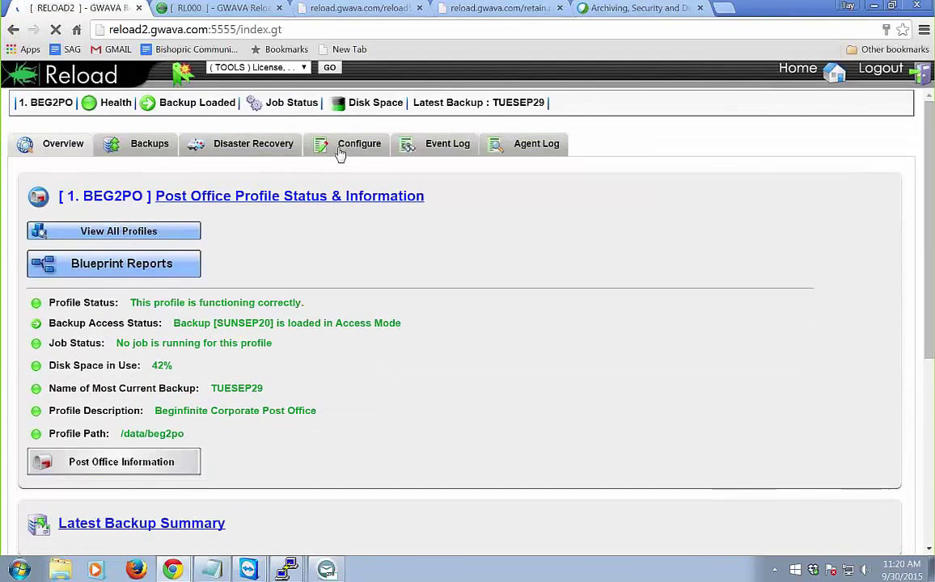
click(341, 149)
click(133, 332)
scroll(215, 346, down, 3)
click(111, 356)
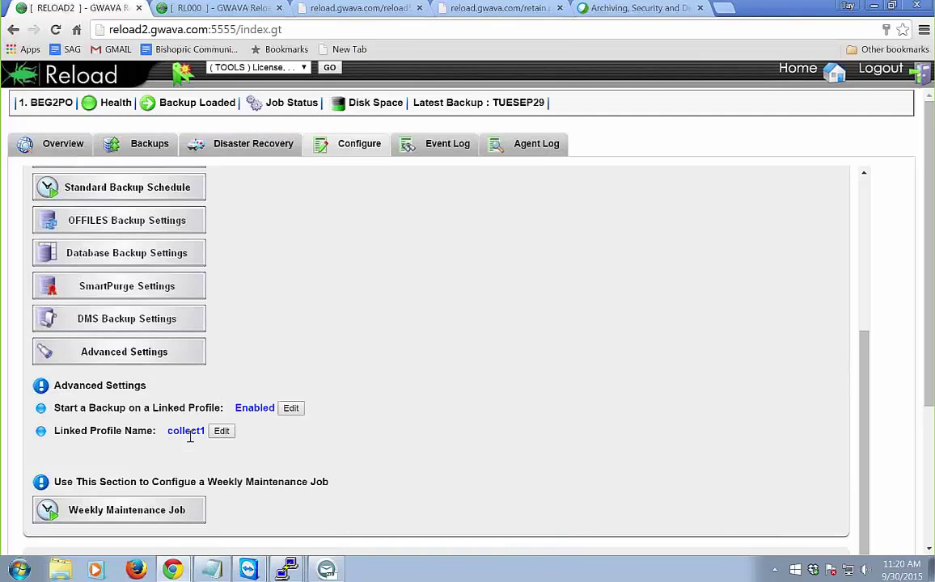
mouse_move(115, 431)
click(796, 73)
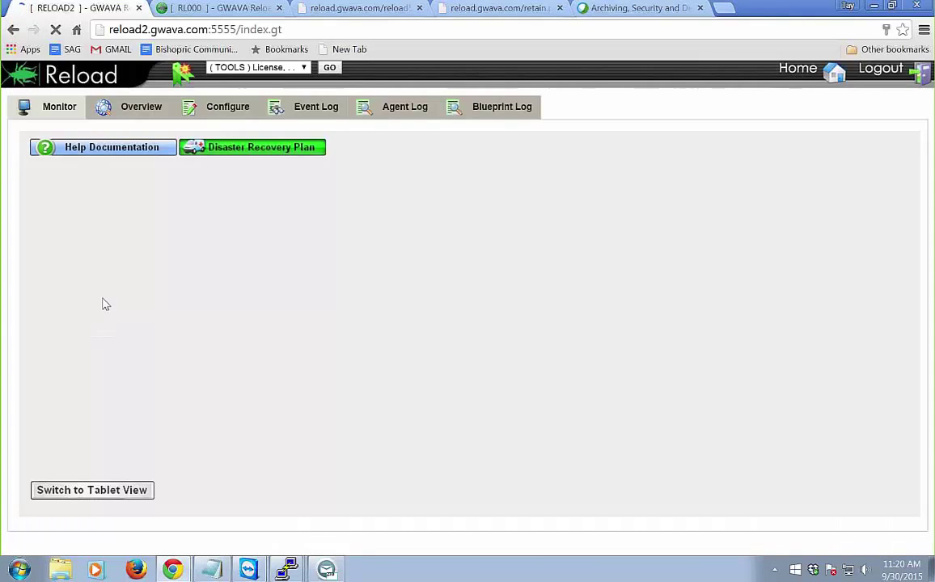
Open the COLLECT1 profile's Reload Collector Settings, examine each part of the Local Post Office Path, and return to the home page.
click(118, 293)
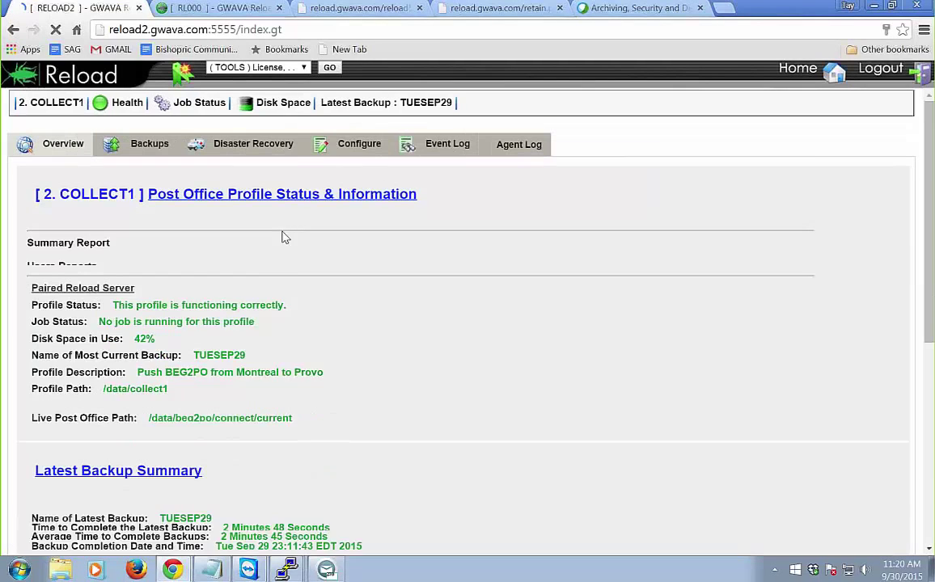
click(324, 144)
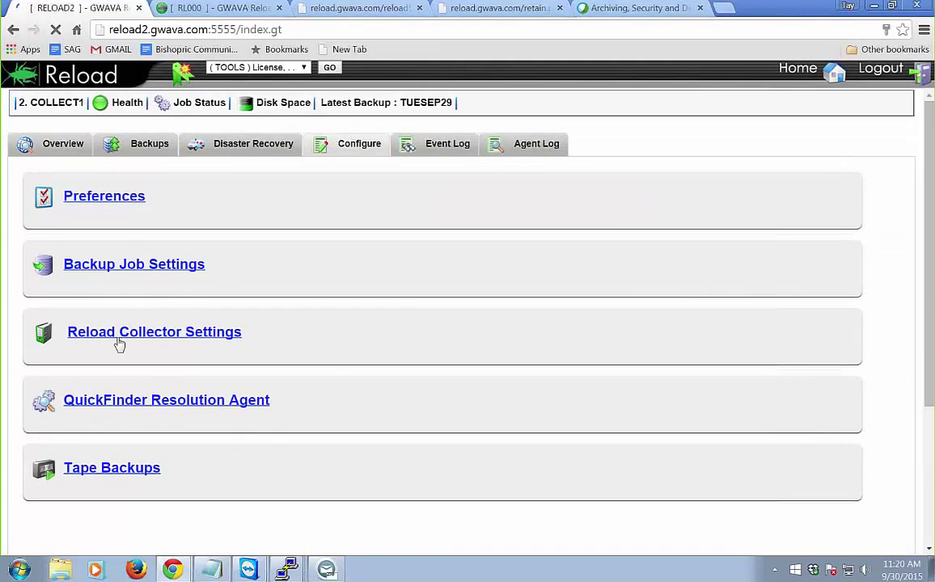
click(120, 340)
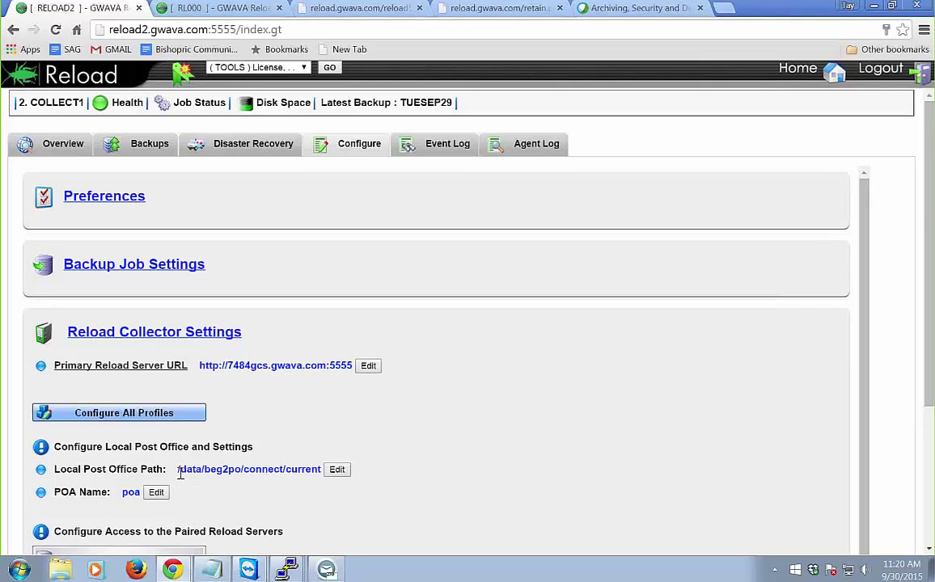
mouse_move(178, 471)
mouse_down()
mouse_move(282, 469)
mouse_move(181, 476)
mouse_up()
click(248, 472)
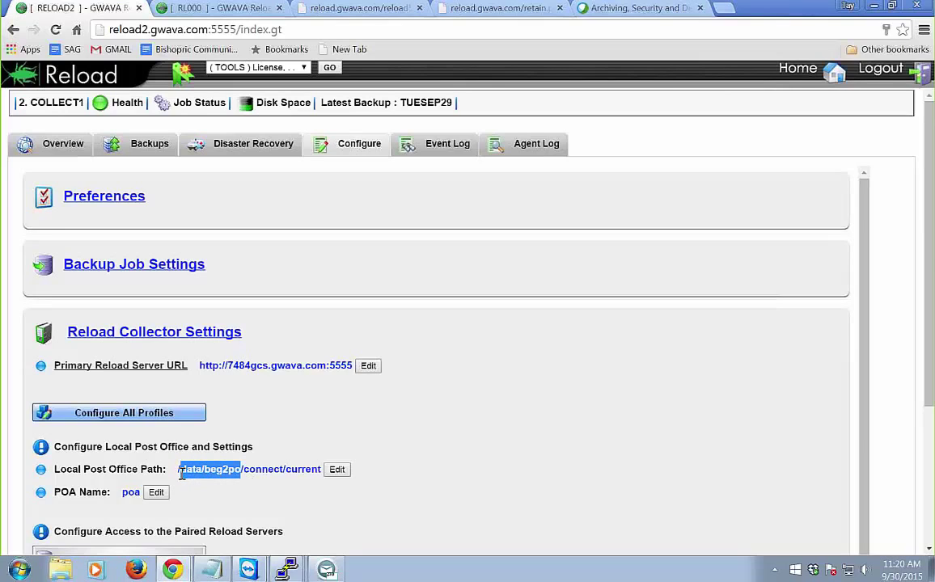
drag(243, 470, 317, 465)
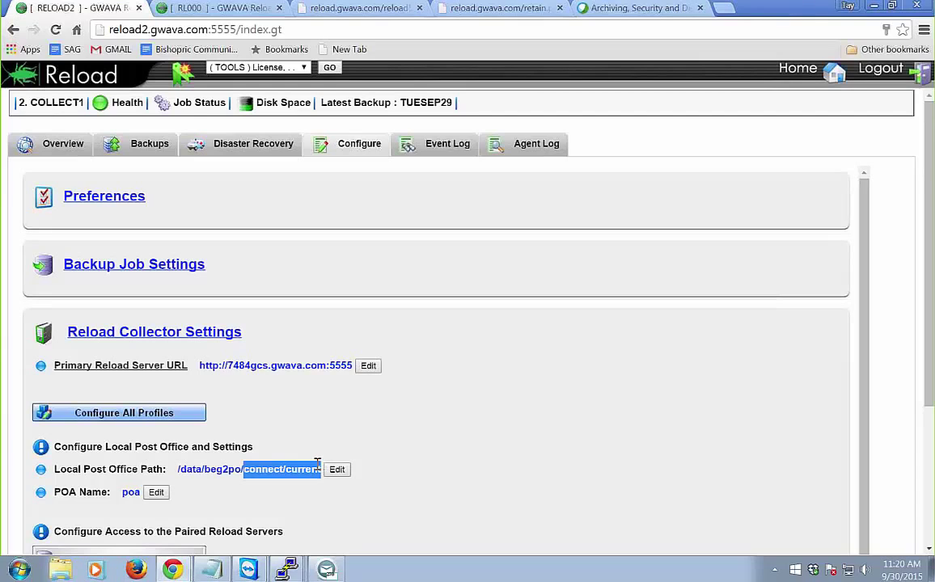
click(259, 464)
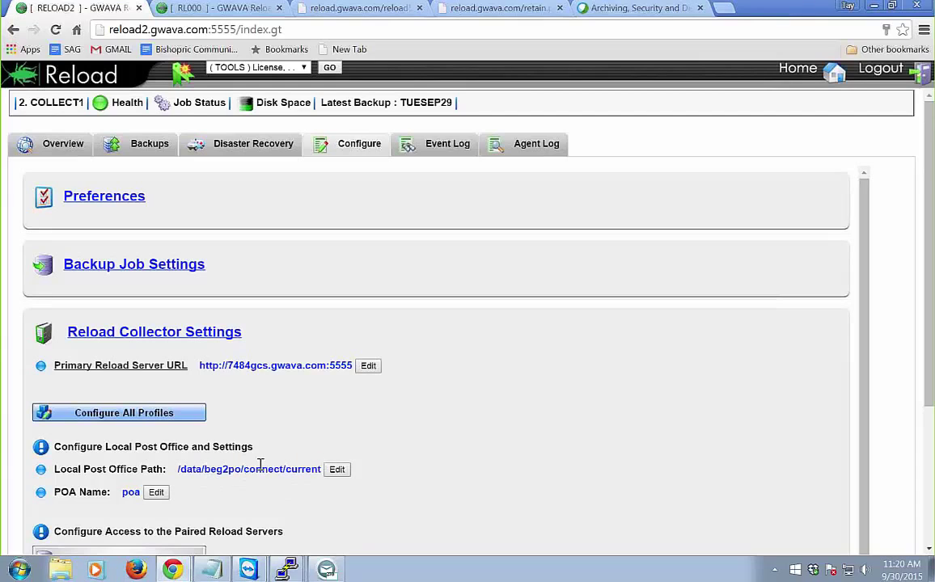
drag(244, 470, 278, 465)
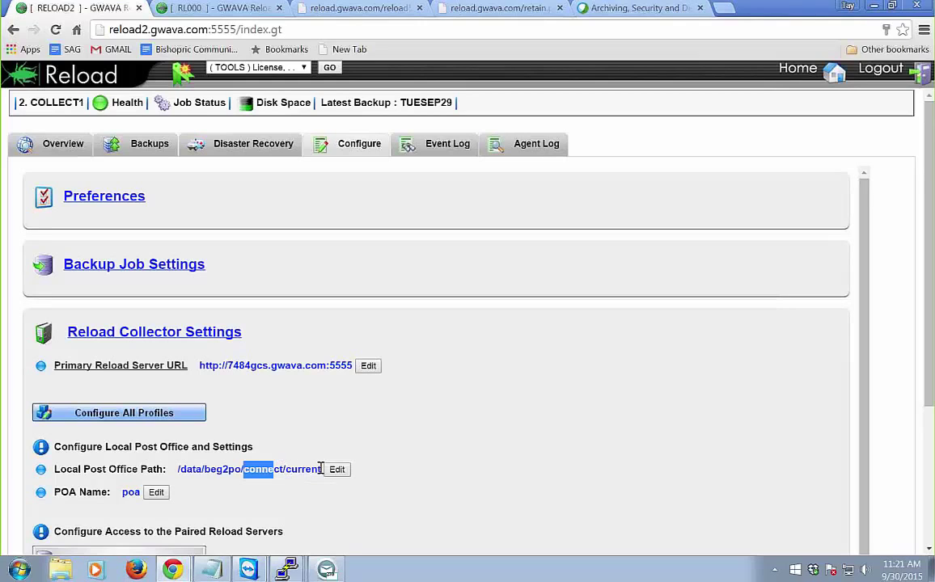
drag(320, 469, 292, 469)
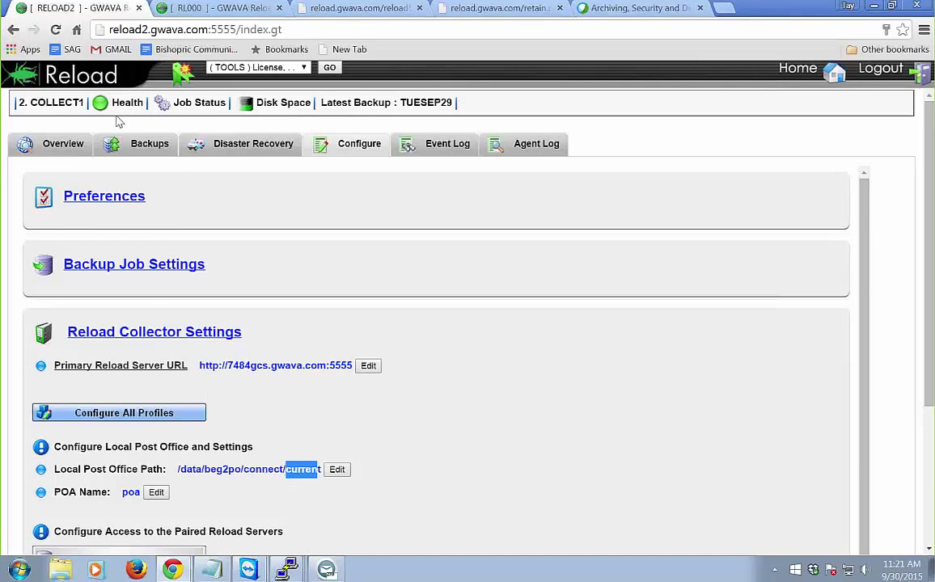
click(770, 82)
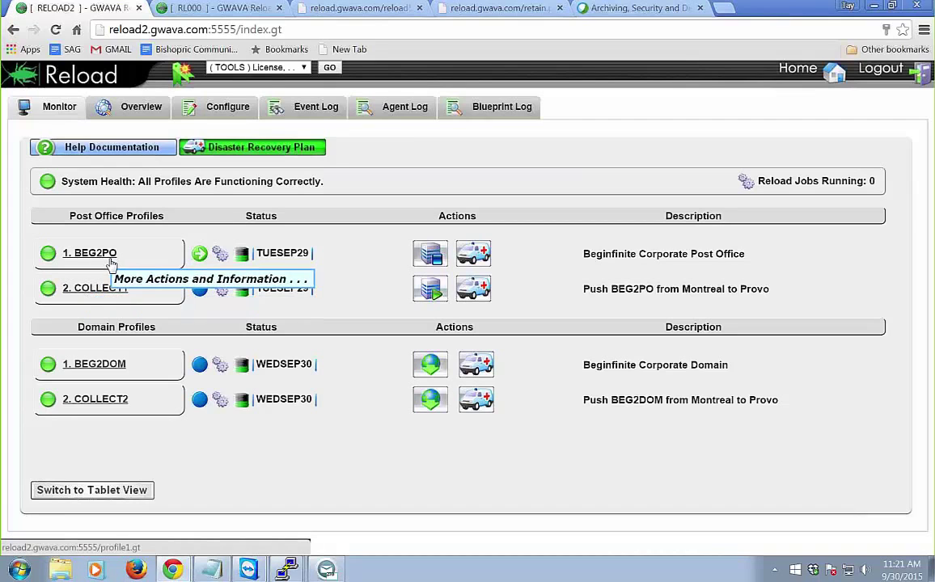
Open the primary Reload server's web page through the Primary Reload Server URL link in COLLECT1's collector settings.
click(81, 292)
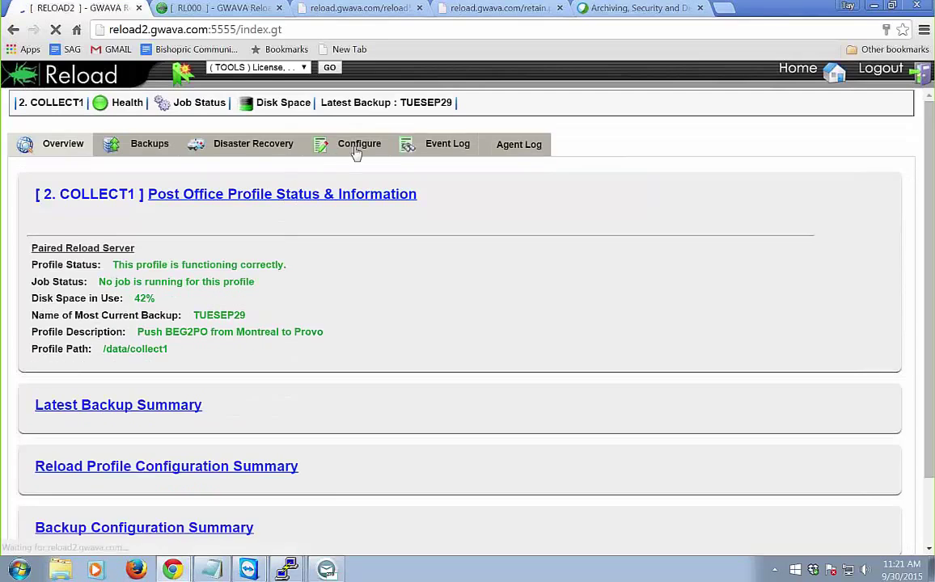
click(351, 148)
click(85, 333)
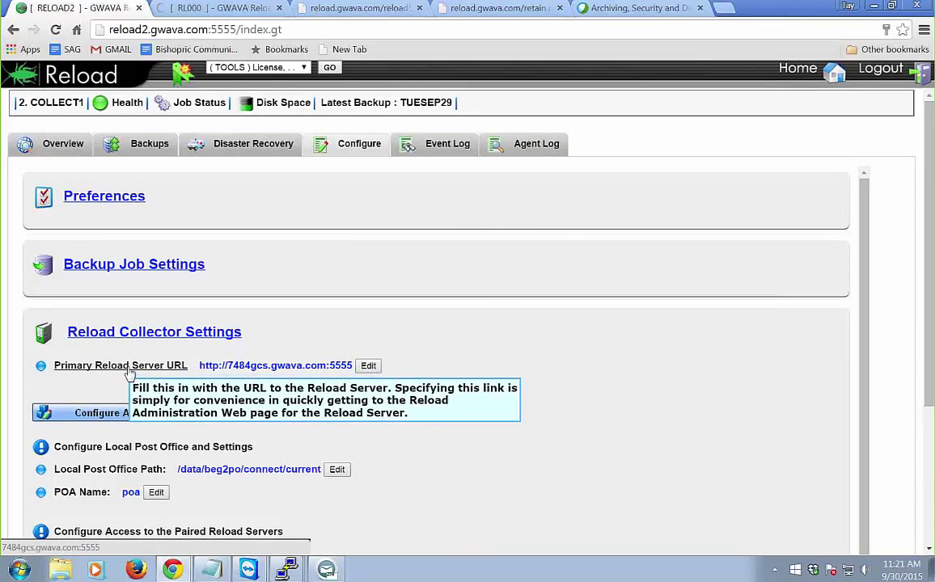
click(131, 367)
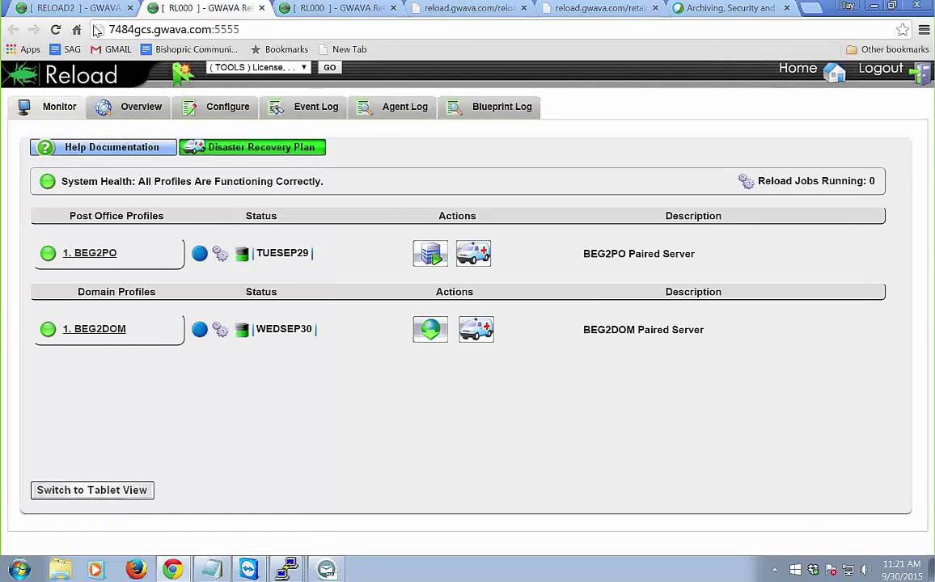
Return RELOAD2 to its home page and compare its profiles with those on the RL000 server, including BEG2PO's latest backup details.
click(81, 8)
click(797, 68)
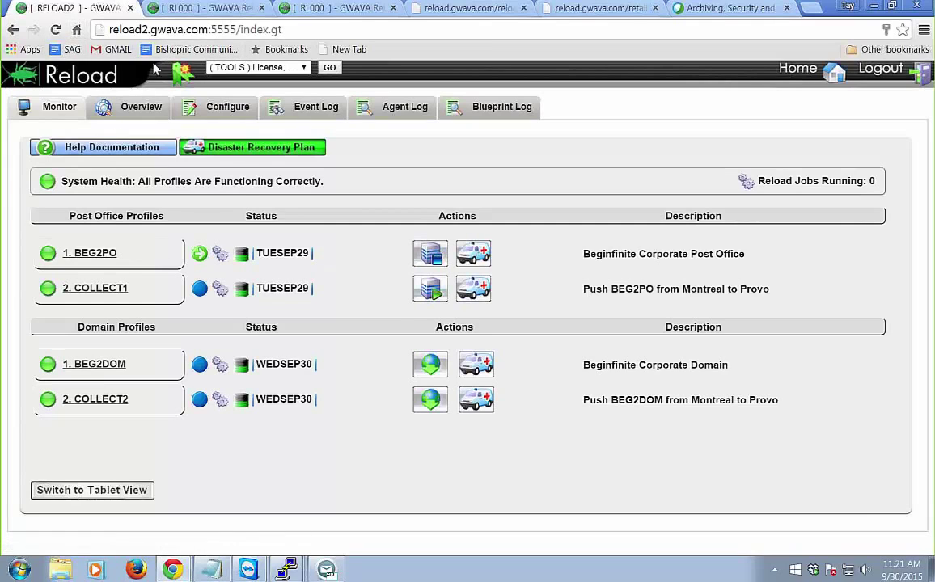
click(199, 8)
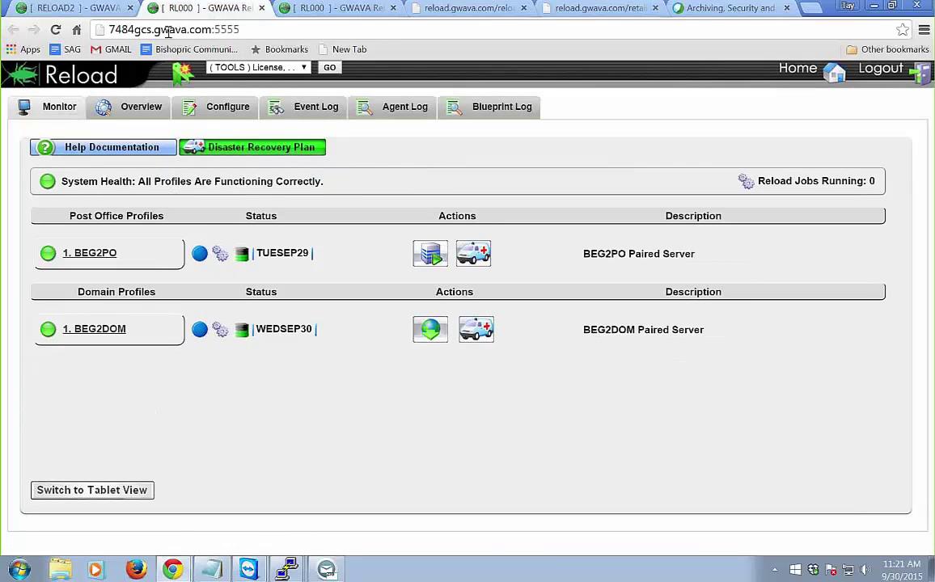
click(76, 10)
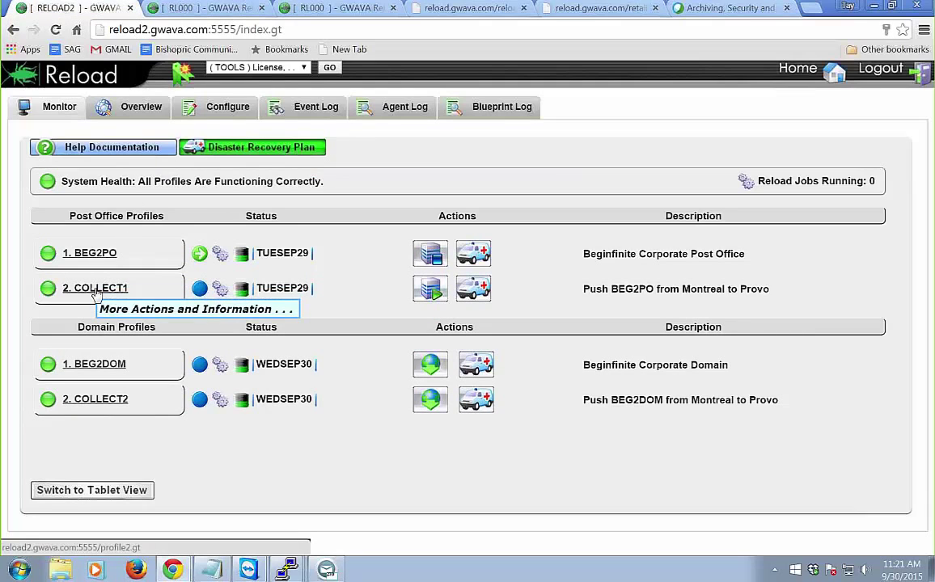
click(179, 9)
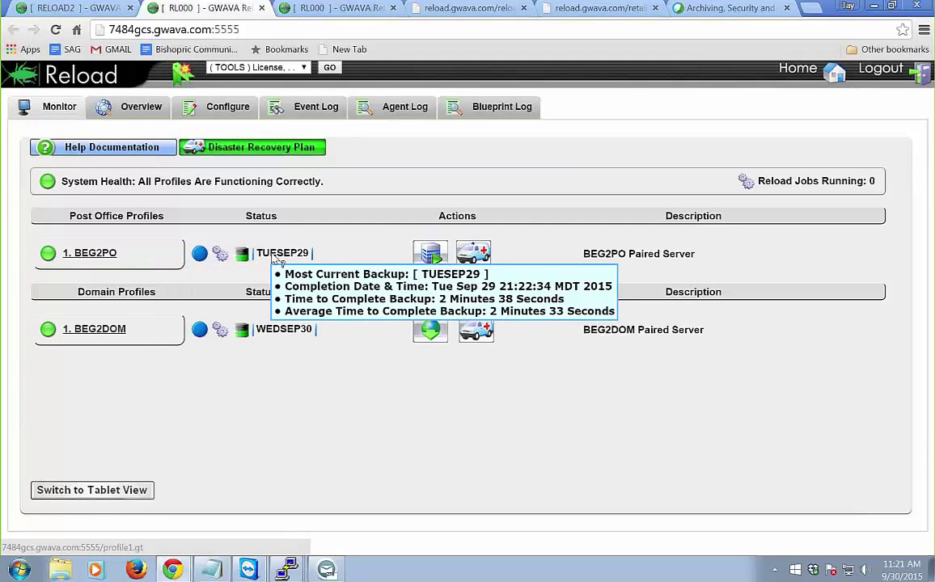
Open the RL000 server's system event log and view the entire log.
click(314, 107)
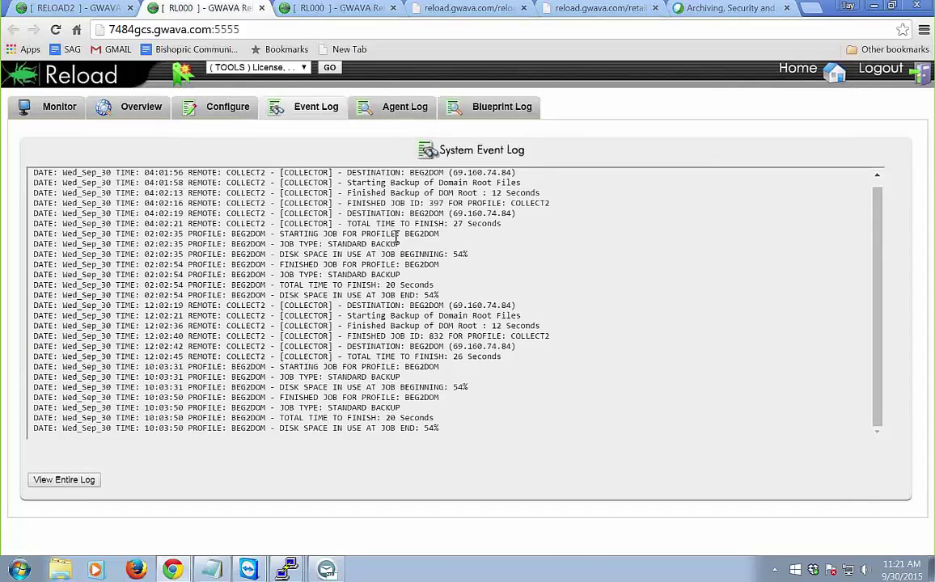
scroll(396, 235, up, 1)
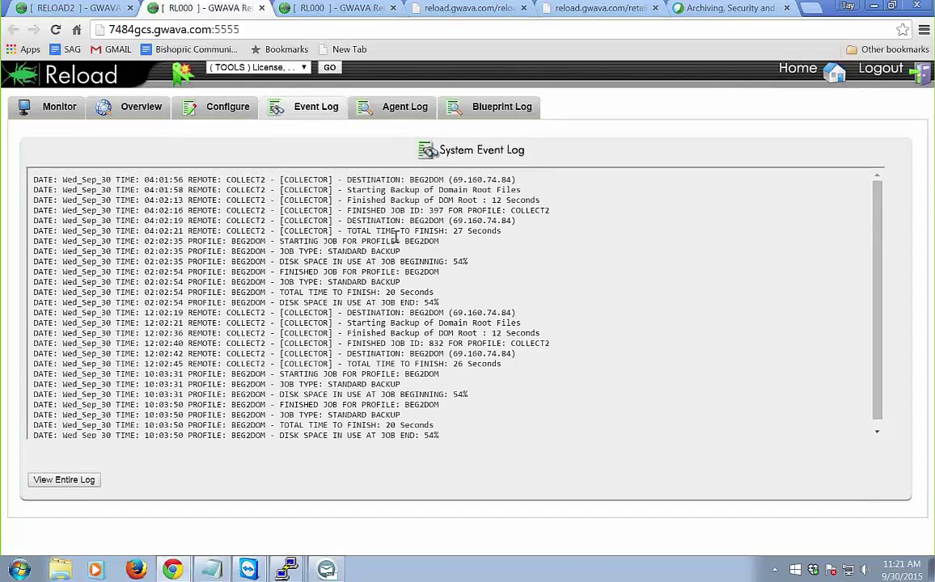
click(72, 482)
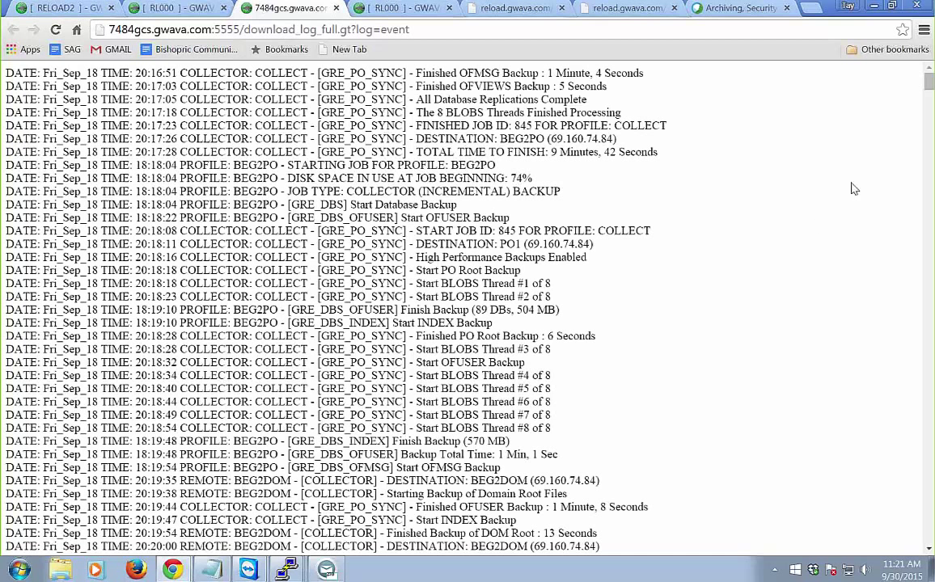
Examine the most recent entries of the full event log, covering the collector, standard and portable backup jobs.
scroll(930, 146, down, 10)
scroll(930, 145, down, 20)
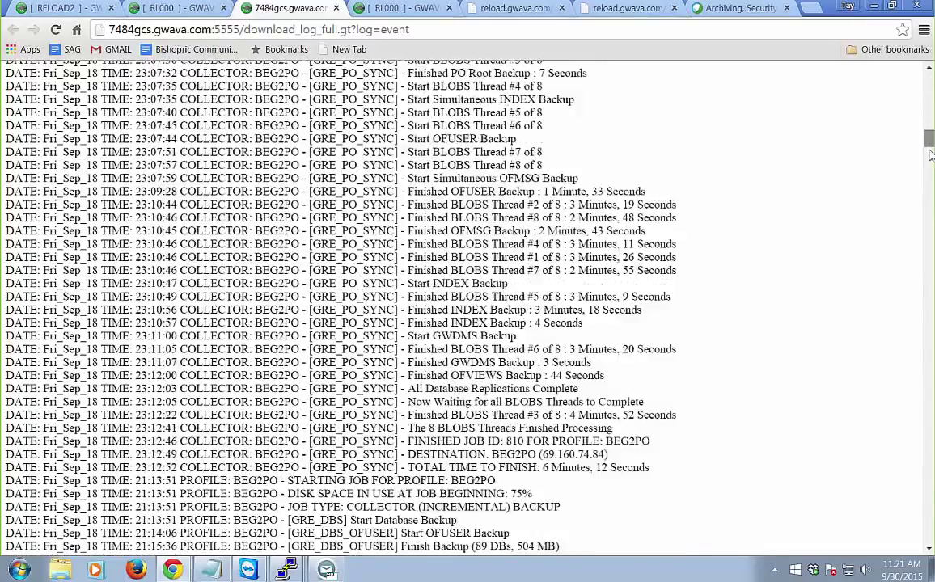
scroll(931, 476, down, 20)
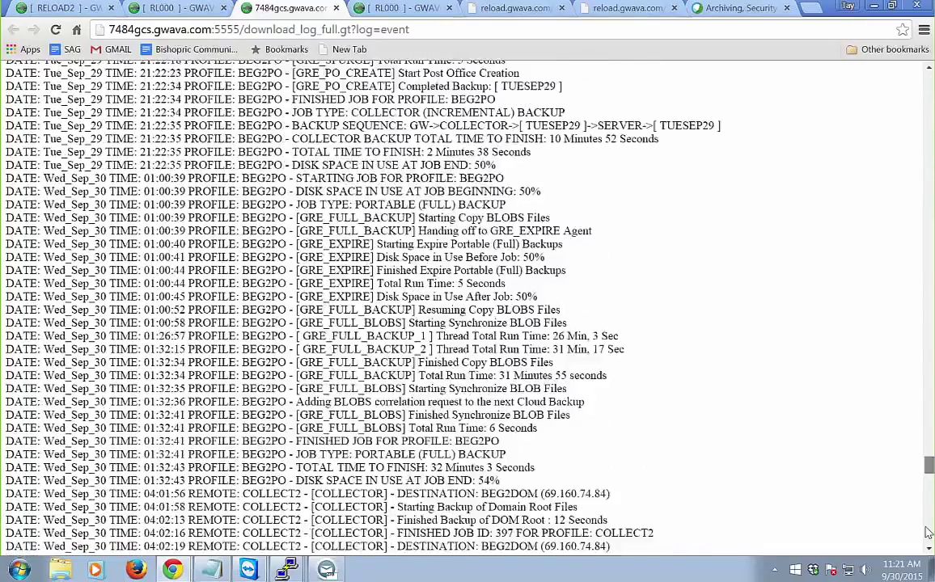
scroll(930, 485, up, 5)
scroll(928, 576, down, 10)
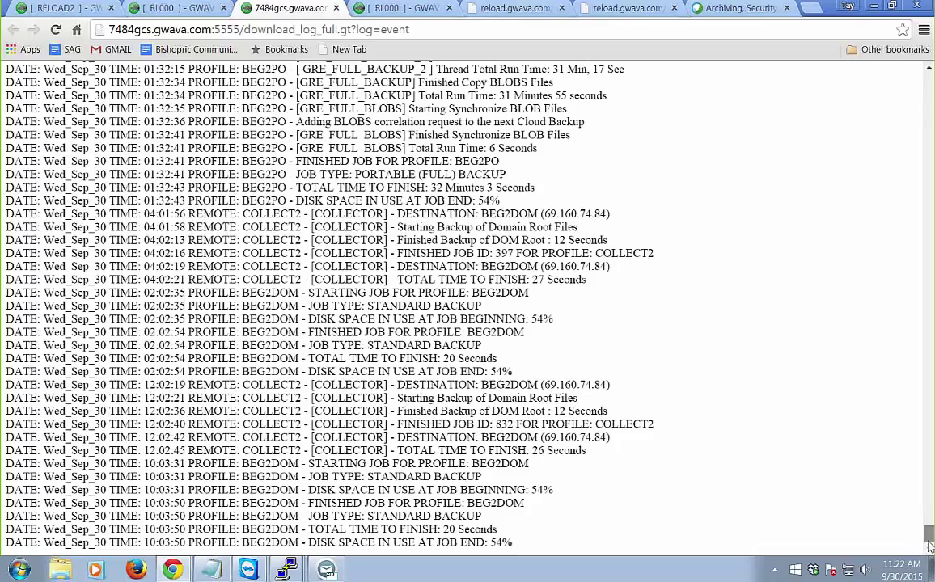
scroll(929, 540, up, 1)
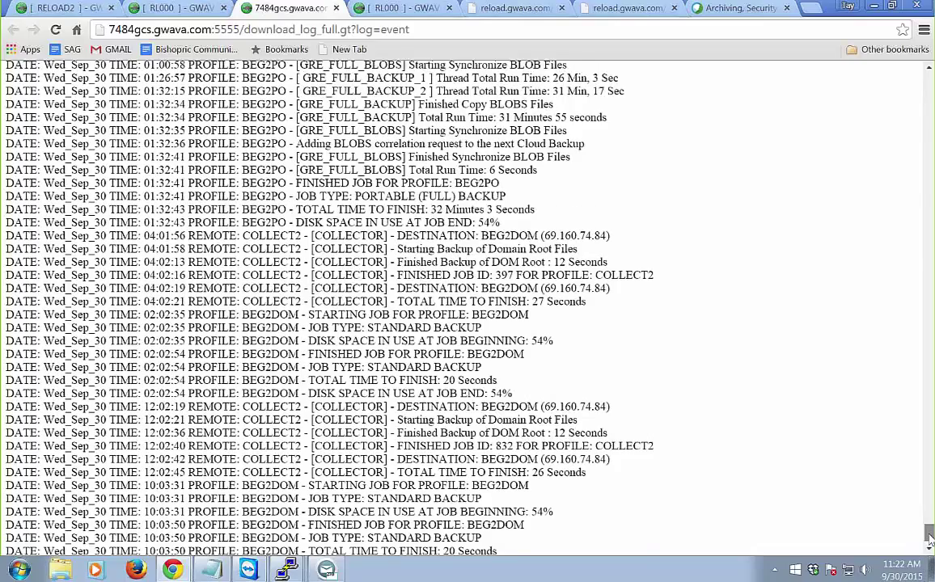
drag(930, 541, 931, 520)
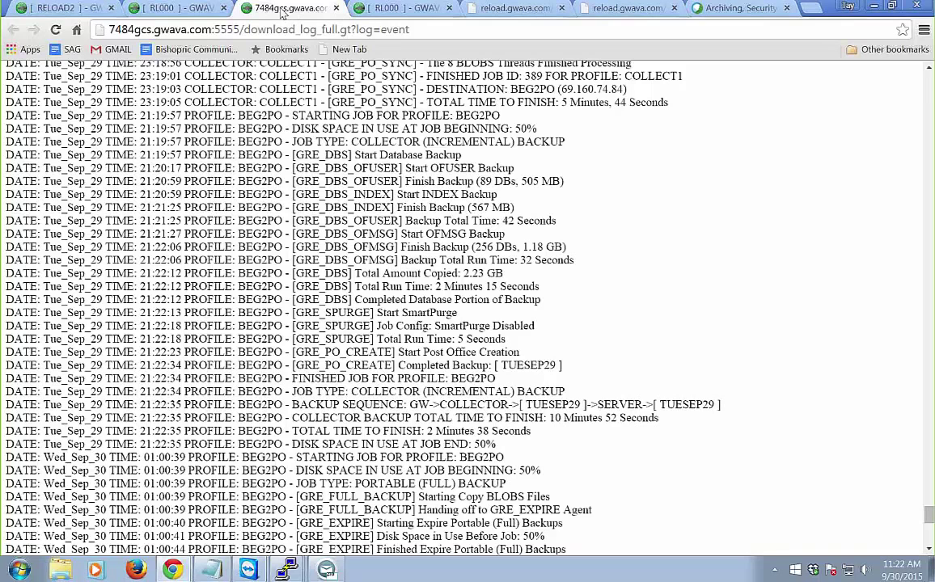
Return RL000 to its home page and compare the RELOAD2 and RL000 profile lists again.
click(68, 10)
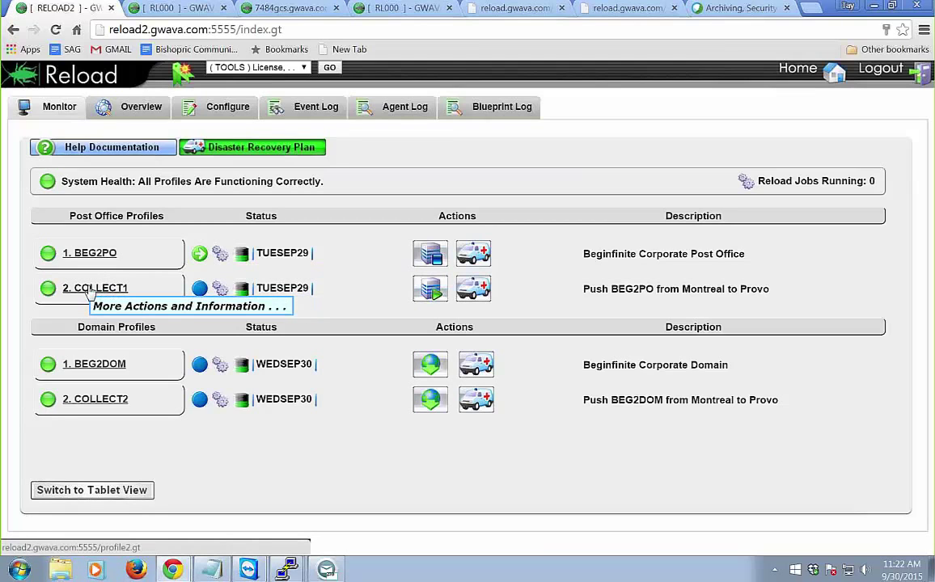
click(164, 10)
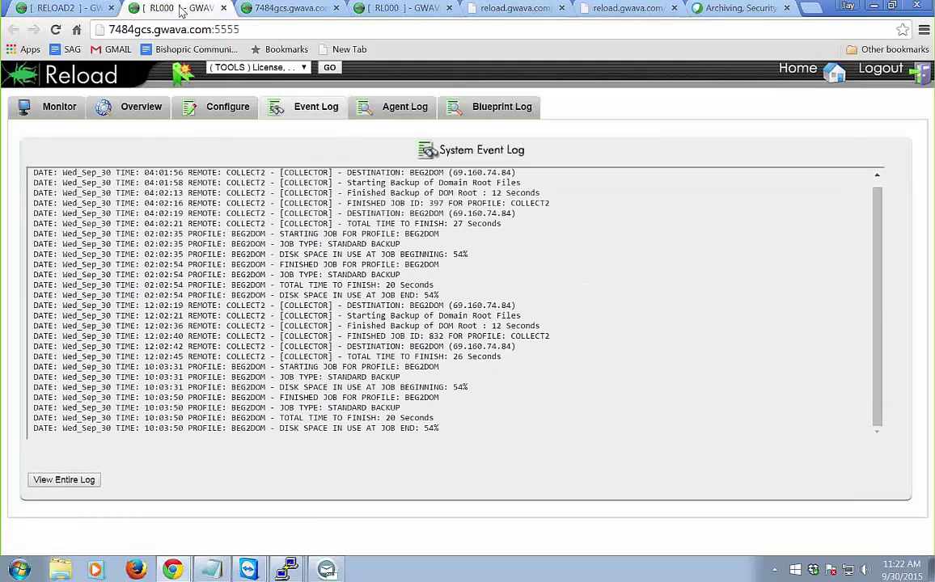
click(795, 84)
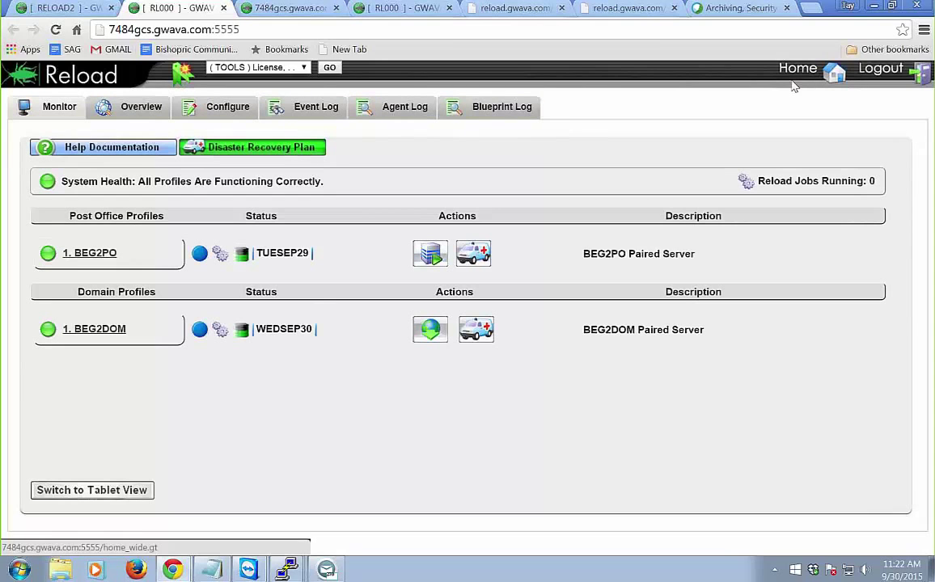
click(68, 10)
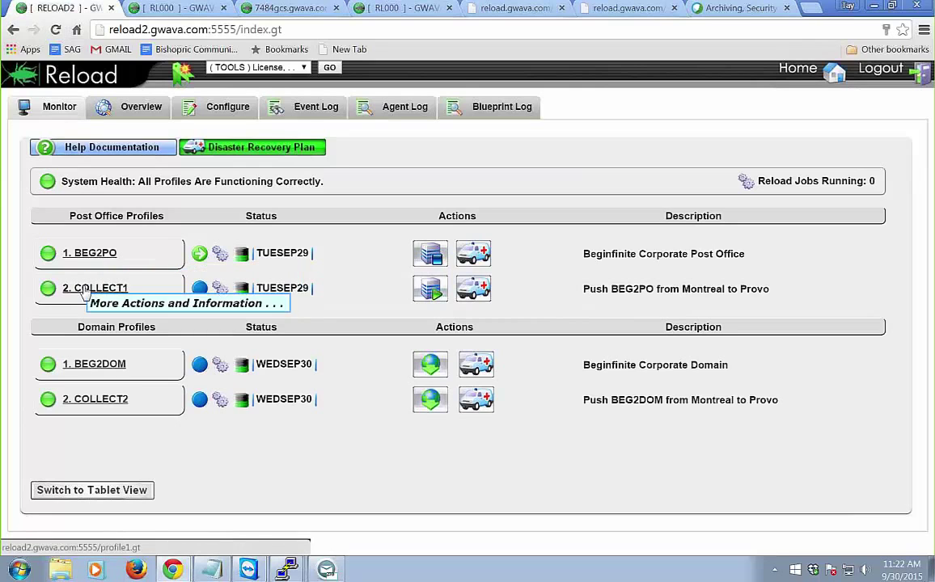
click(107, 291)
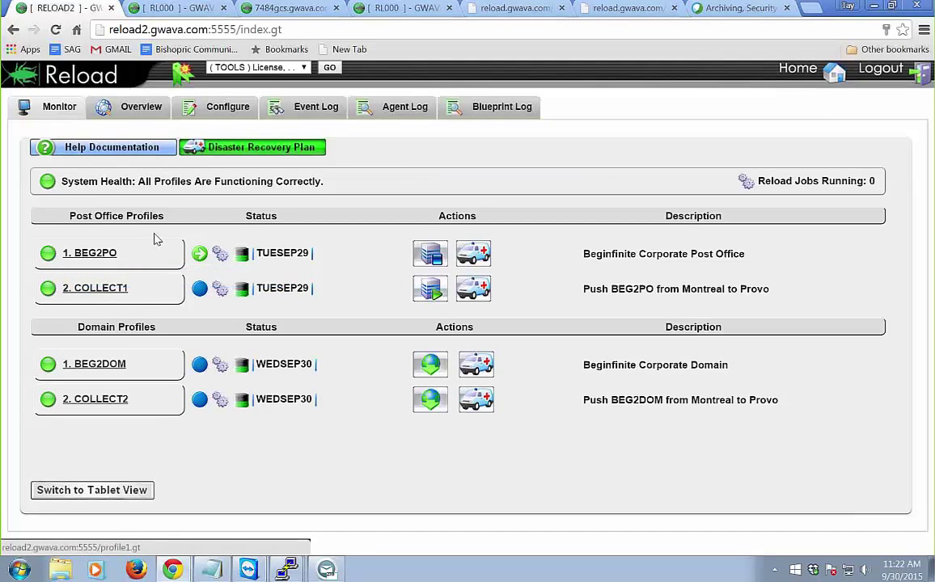
click(178, 8)
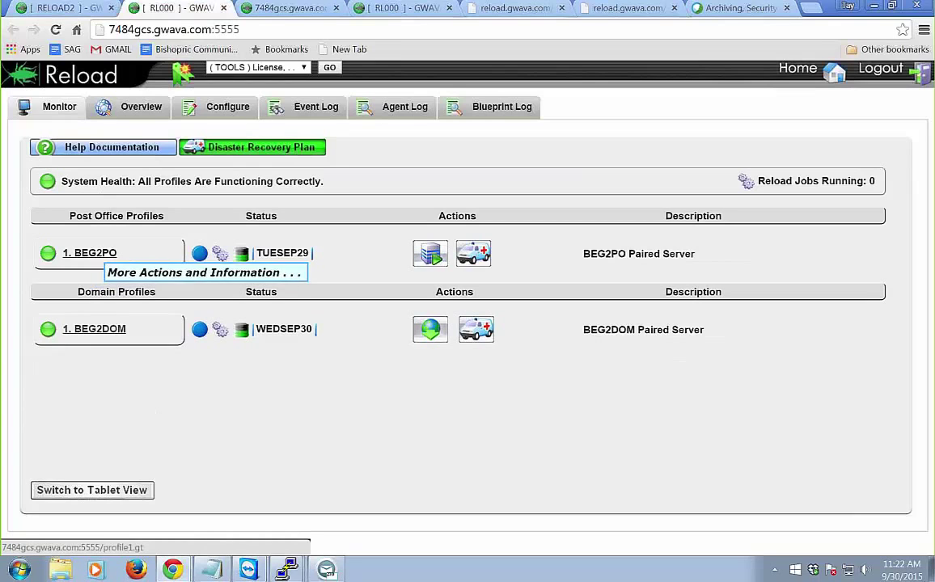
click(73, 8)
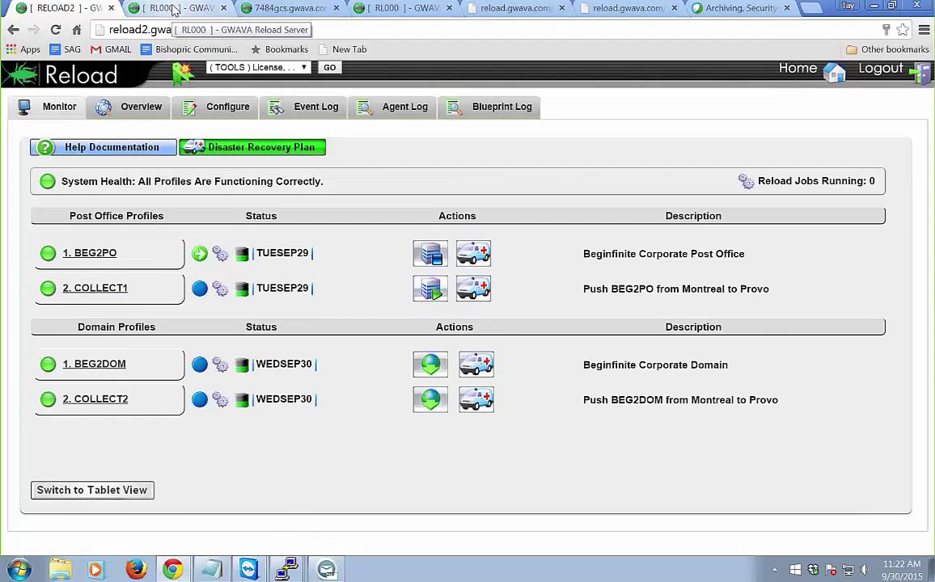
click(173, 10)
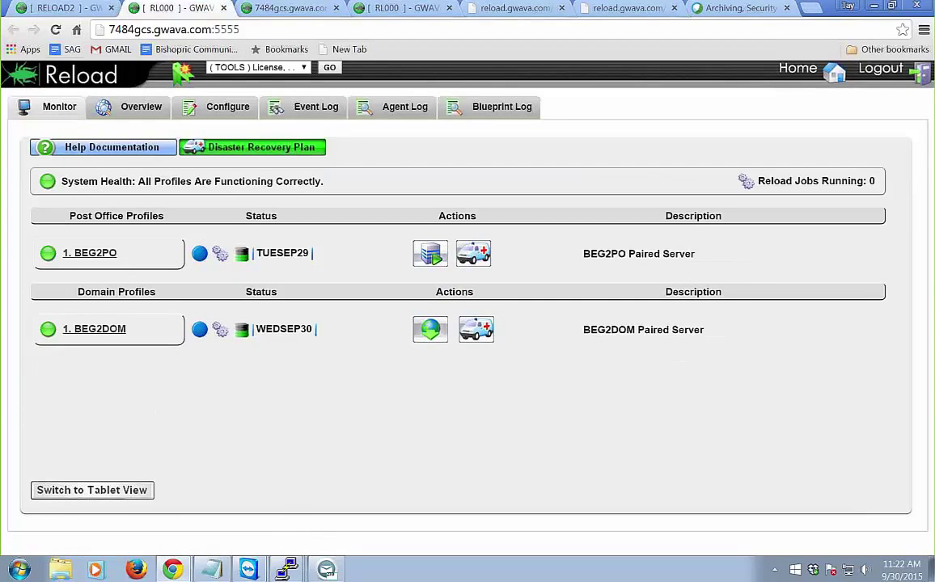
Compare RELOAD2's standard and collector profiles with the paired server profiles on RL000.
click(95, 11)
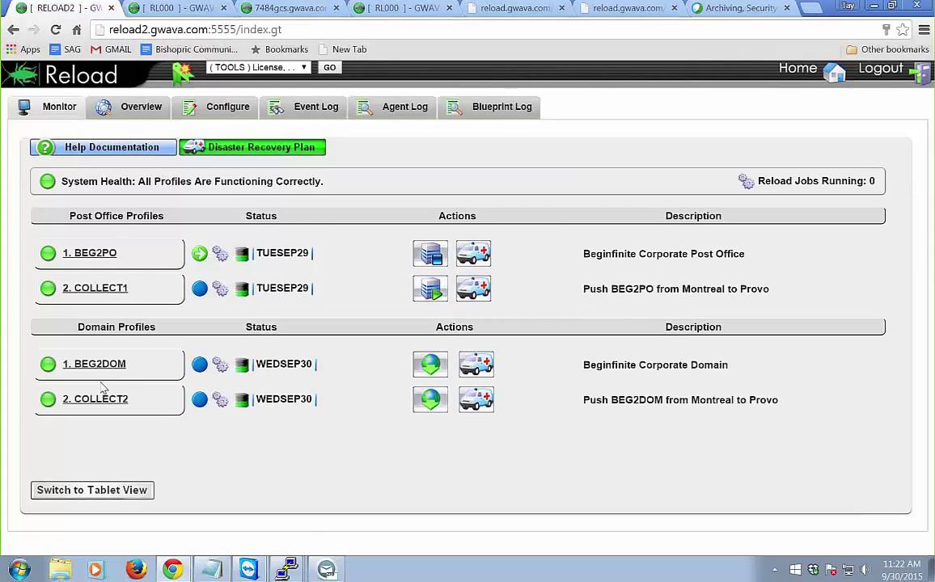
mouse_move(199, 294)
click(152, 8)
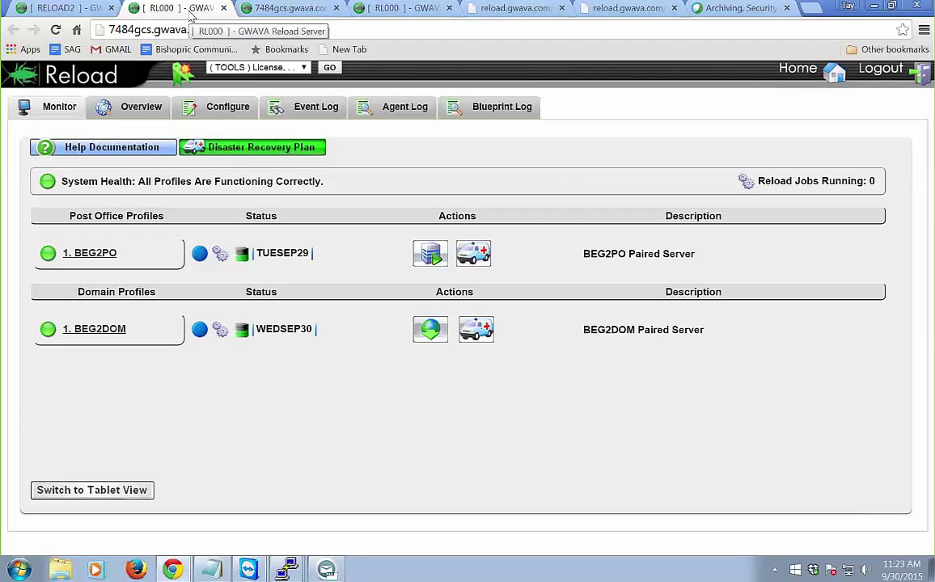
click(71, 10)
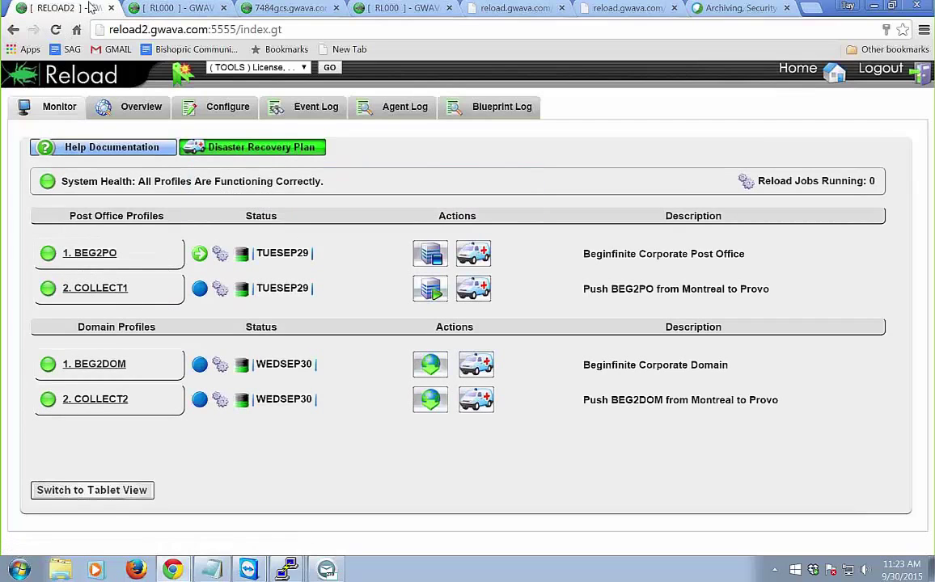
click(173, 8)
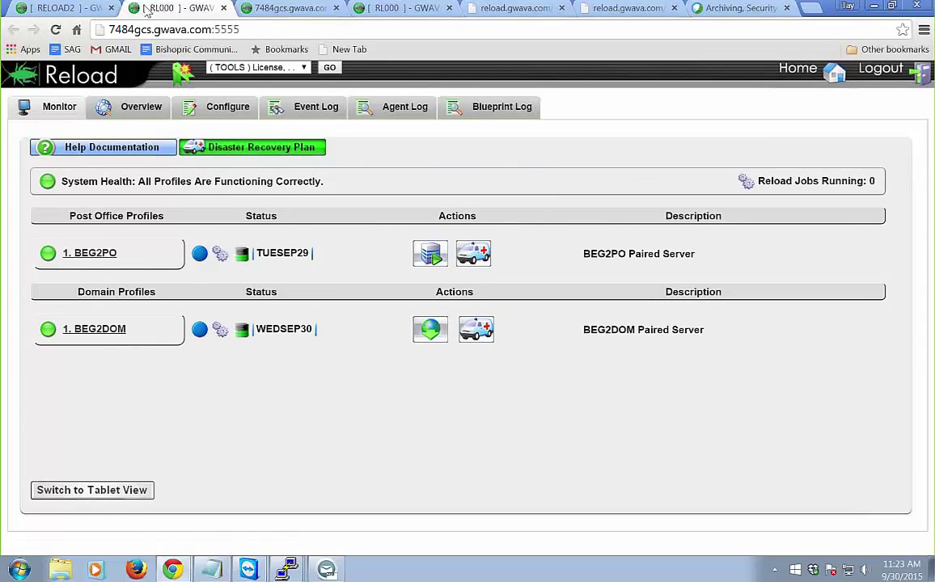
click(70, 11)
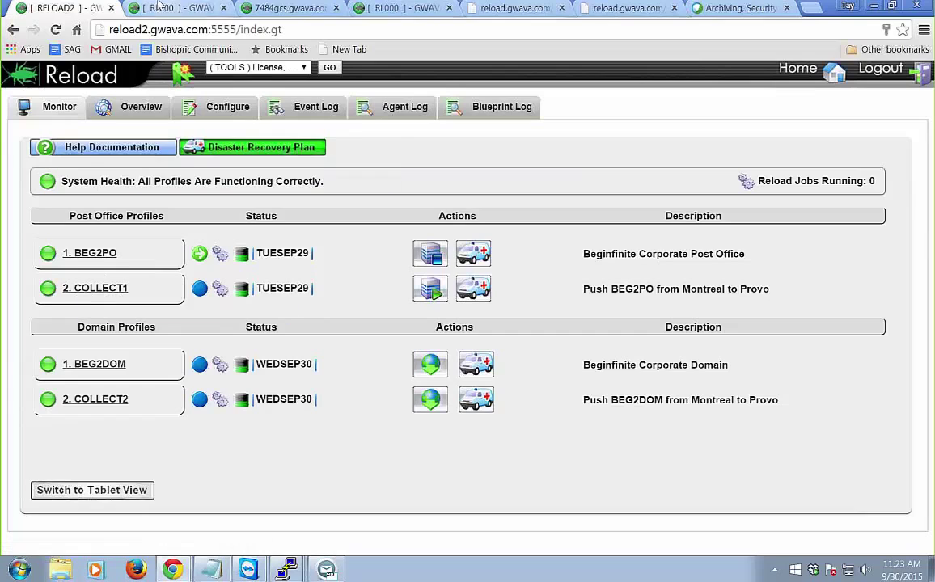
click(179, 10)
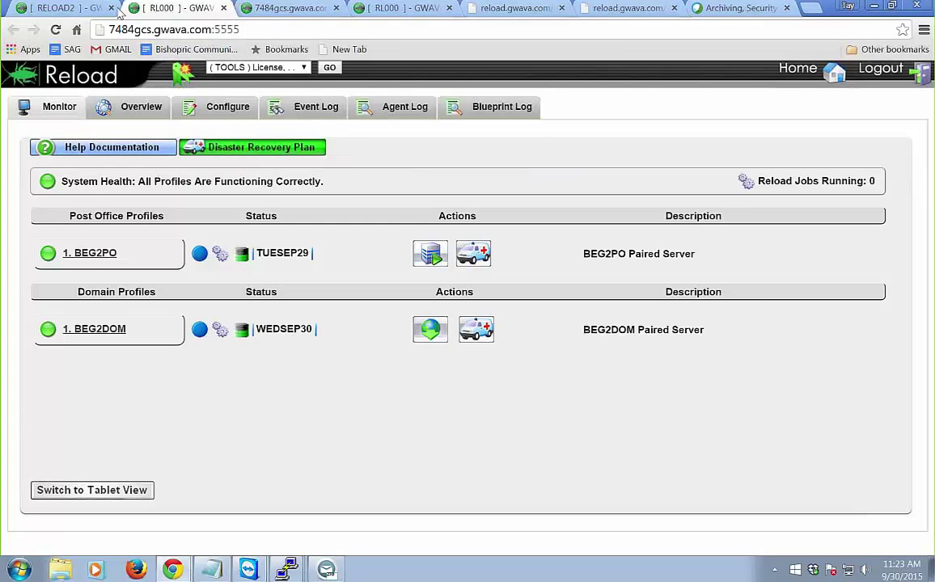
click(77, 9)
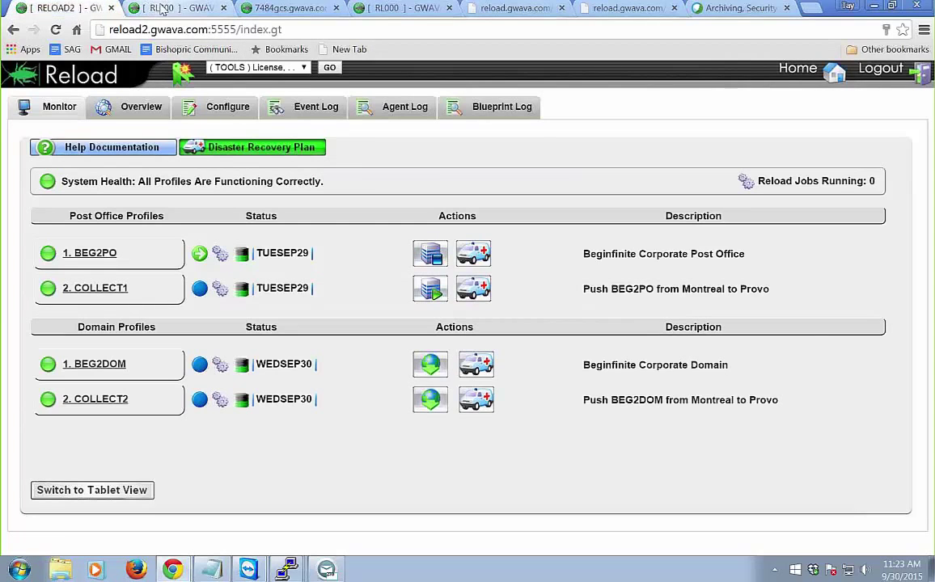
Show the Paired Reload Collector Control Panel settings in the configuration of RL000's BEG2PO profile.
click(162, 8)
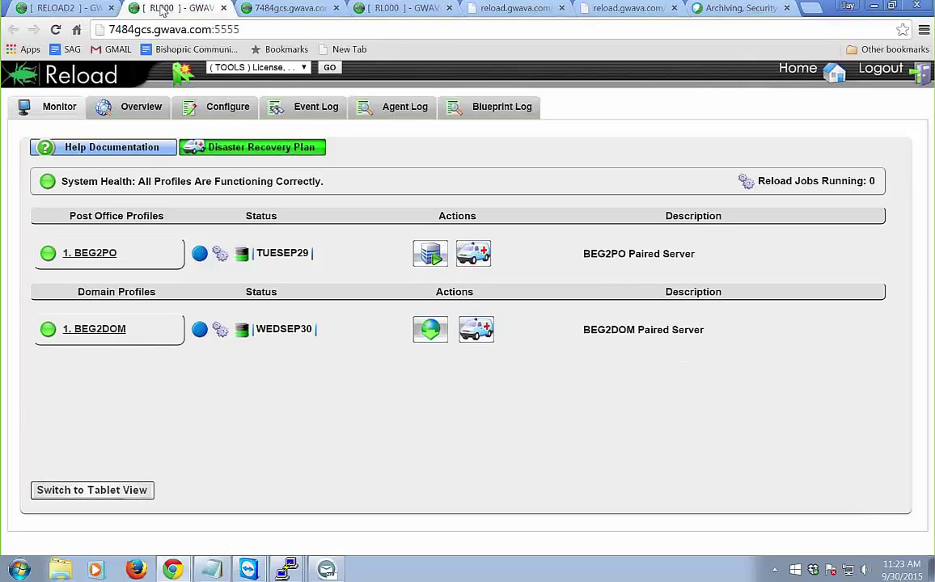
click(101, 251)
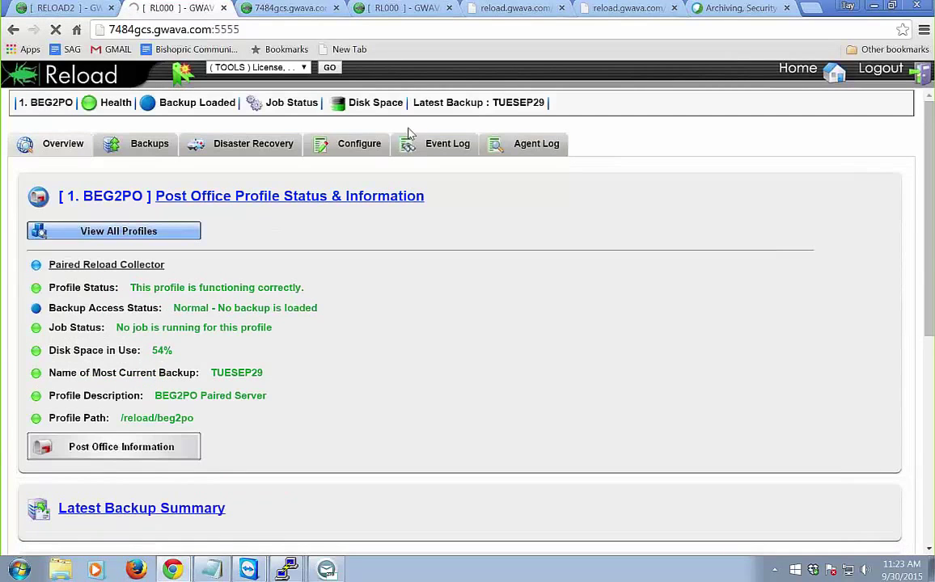
click(356, 142)
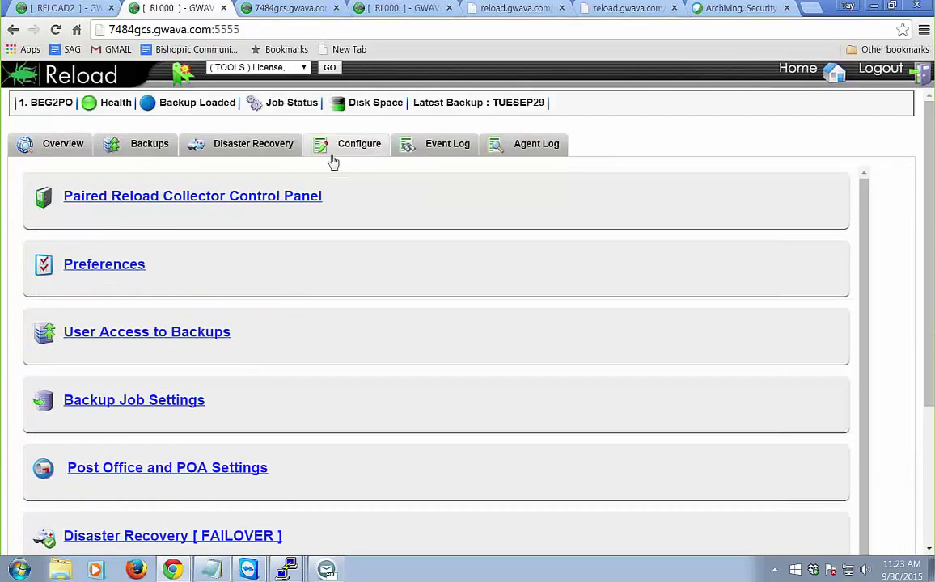
click(183, 204)
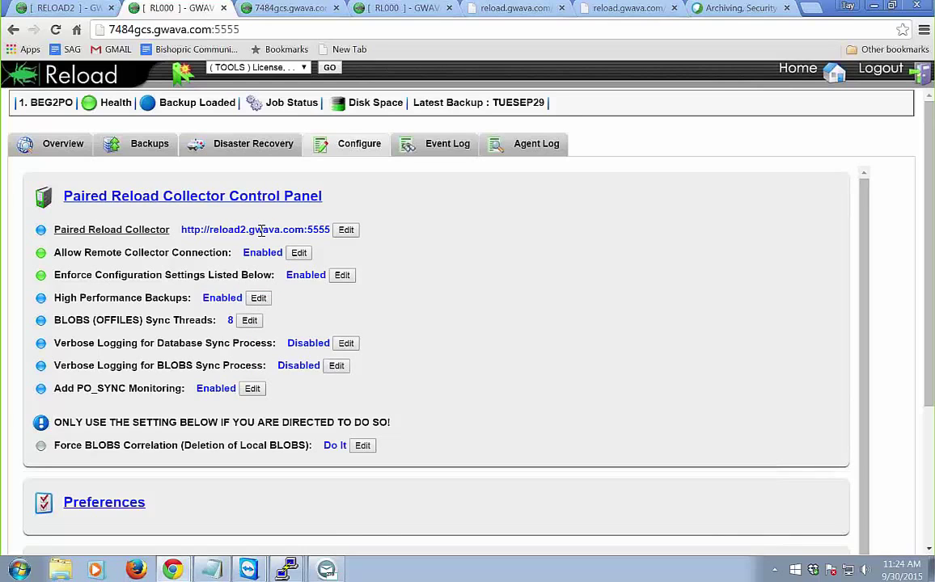
Return RL000 to its home page and go back to RELOAD2's profile list.
click(79, 11)
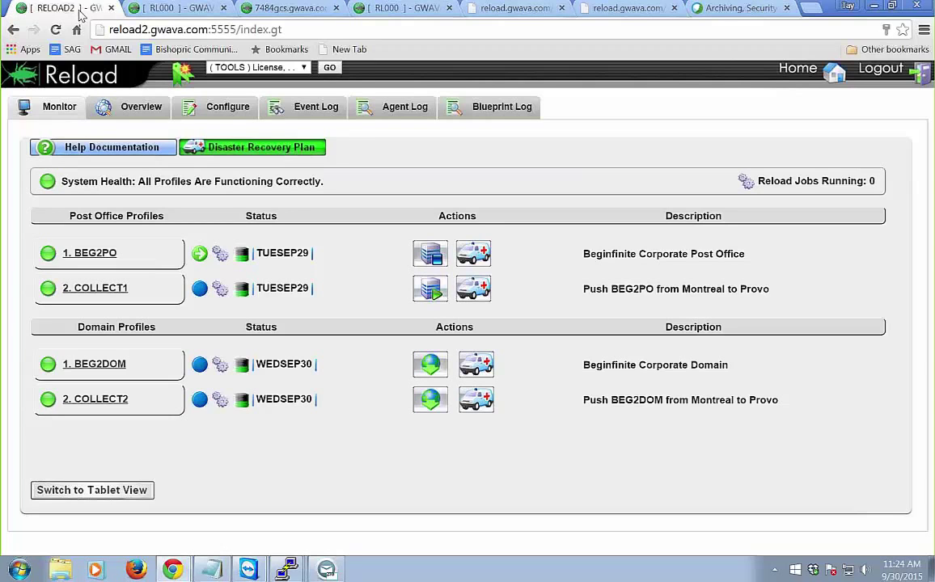
click(254, 8)
click(178, 8)
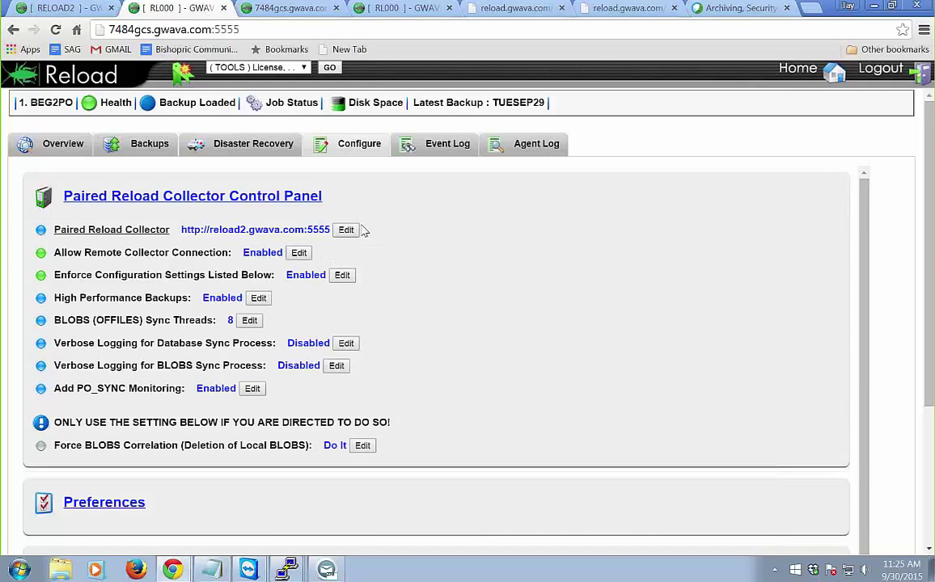
click(791, 71)
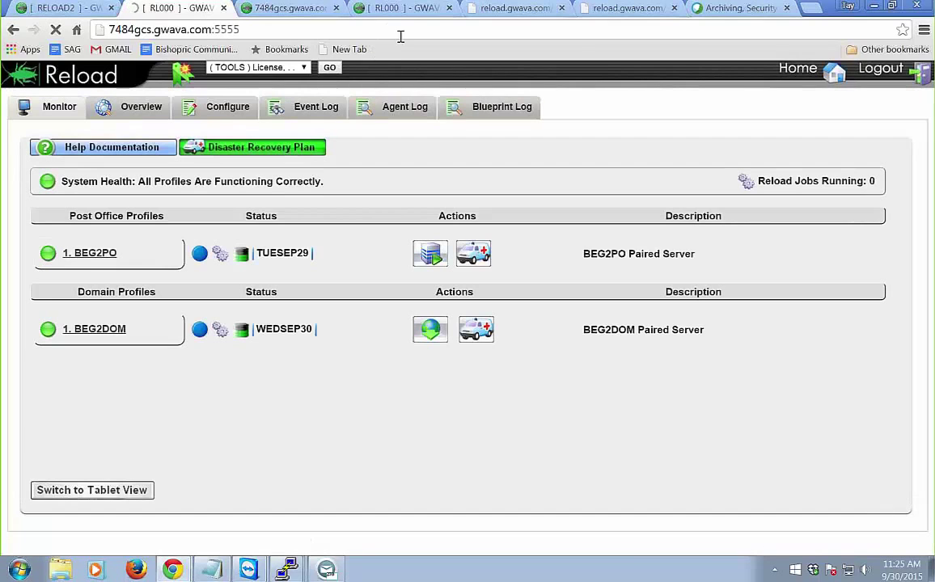
mouse_move(284, 569)
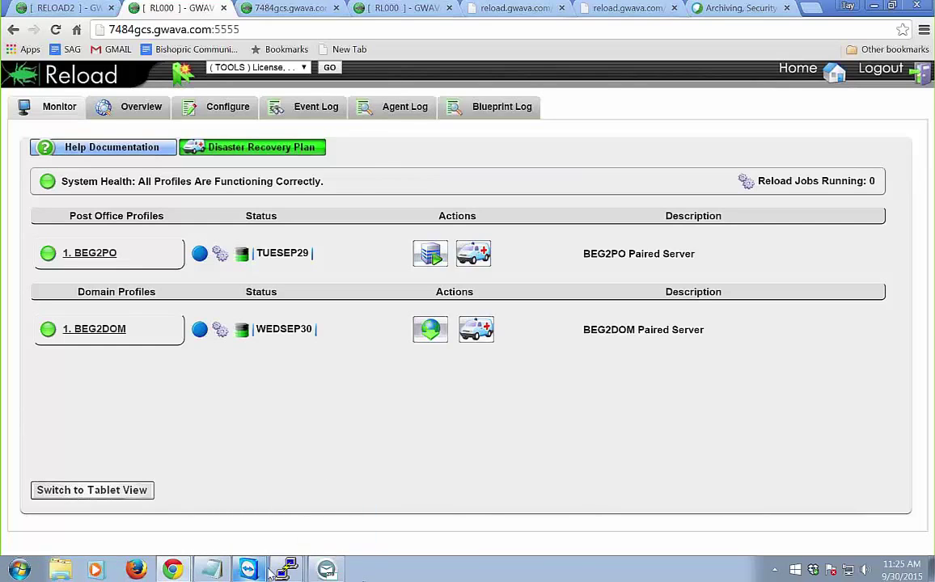
mouse_move(250, 573)
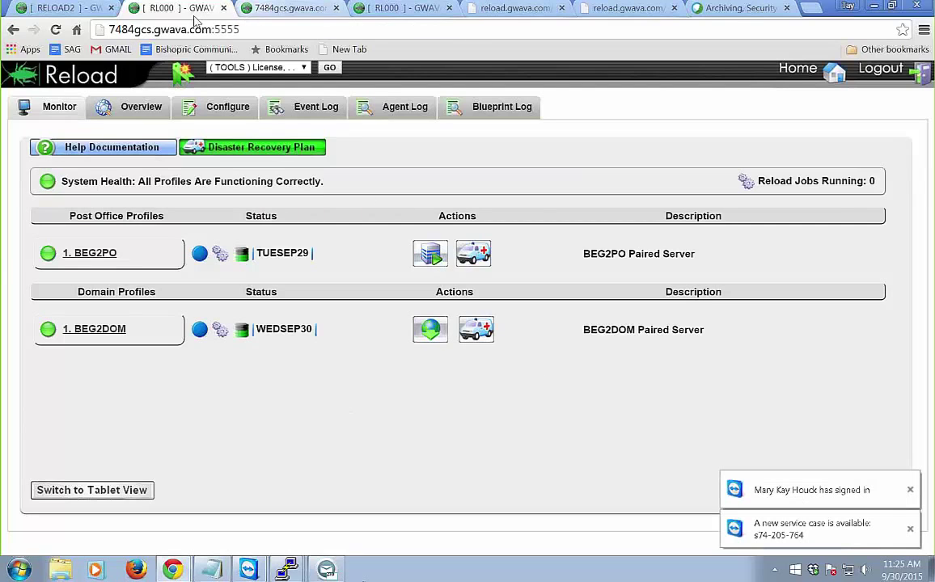
click(69, 8)
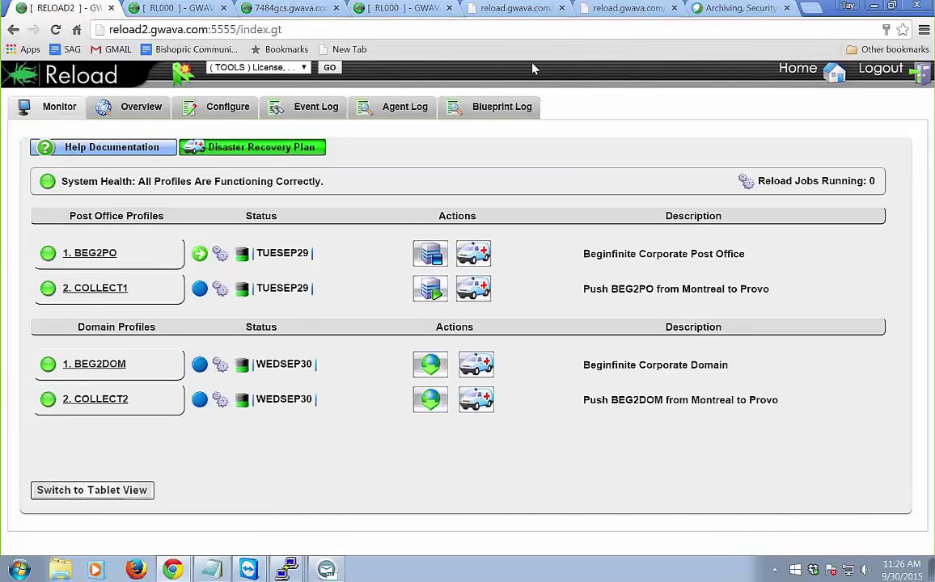
View the Reload 5 Customer Introduction PDF and read from the Collector/Server Model section through the server-to-server redundancy section.
click(550, 14)
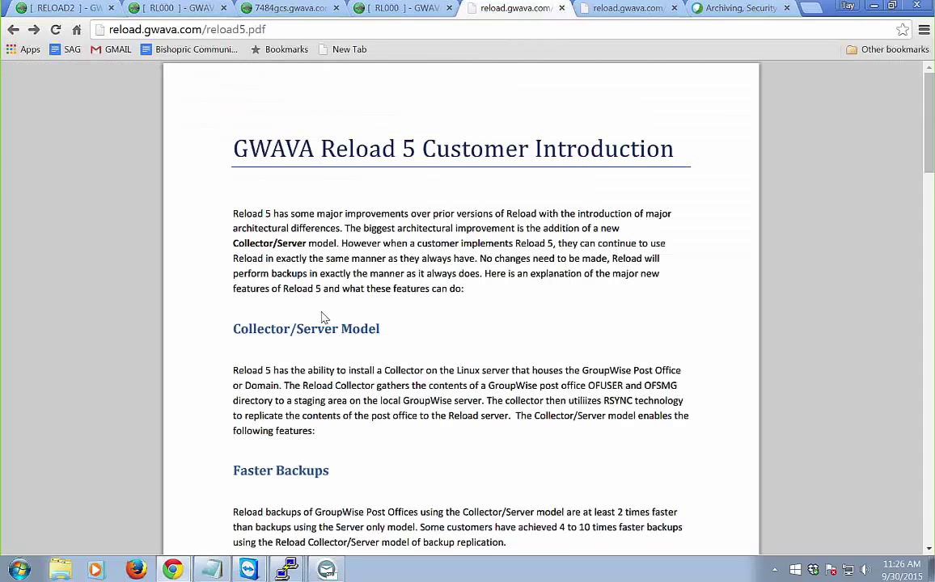
scroll(322, 317, down, 2)
scroll(321, 317, down, 3)
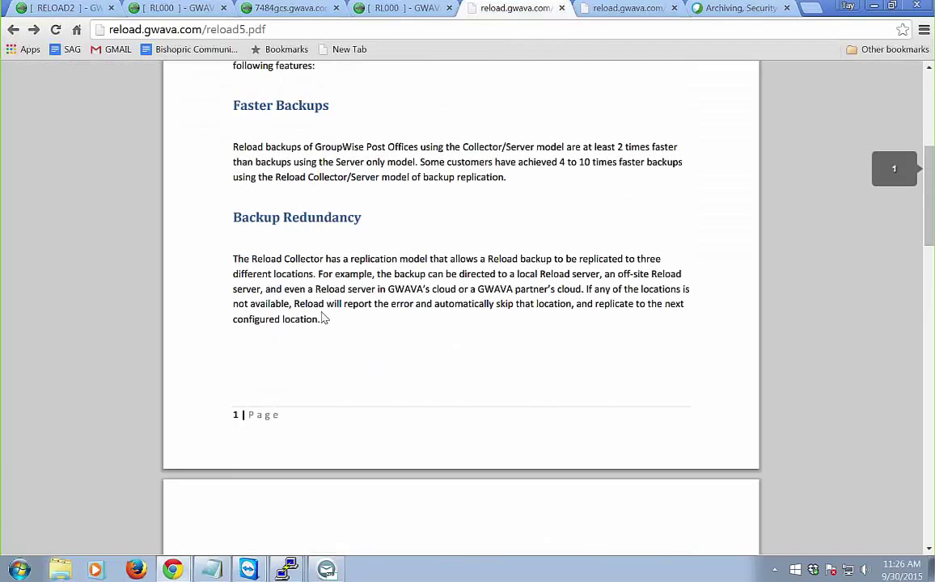
scroll(323, 317, down, 2)
scroll(323, 317, up, 5)
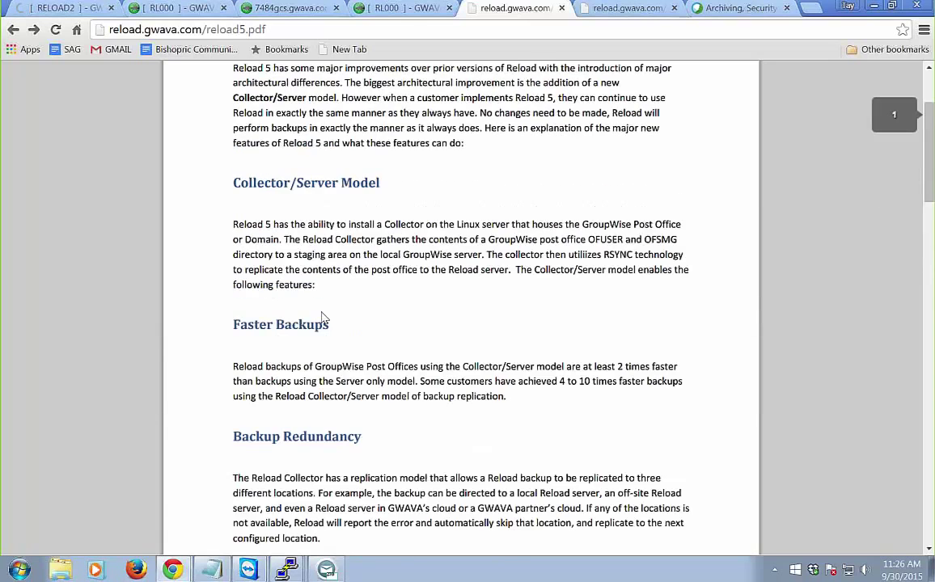
scroll(285, 361, down, 2)
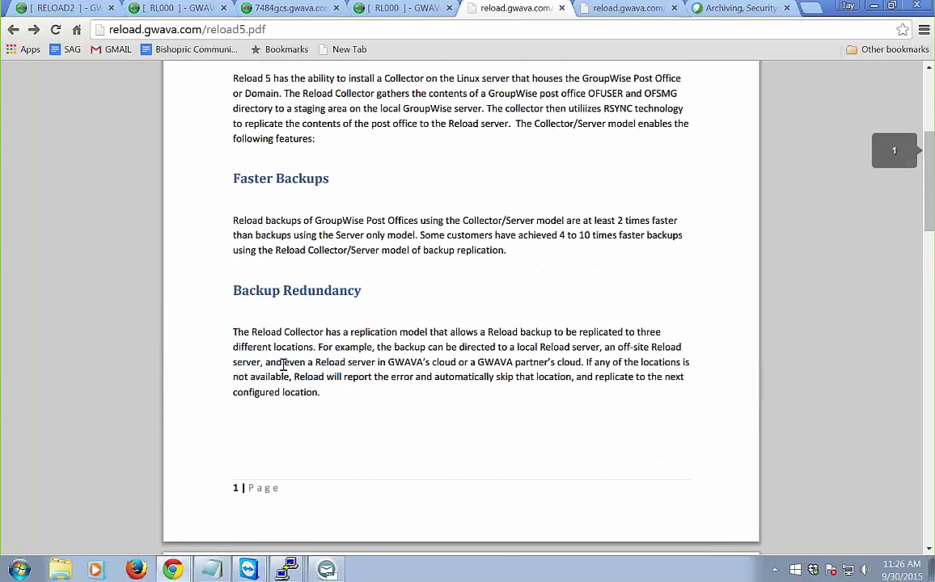
scroll(291, 303, down, 5)
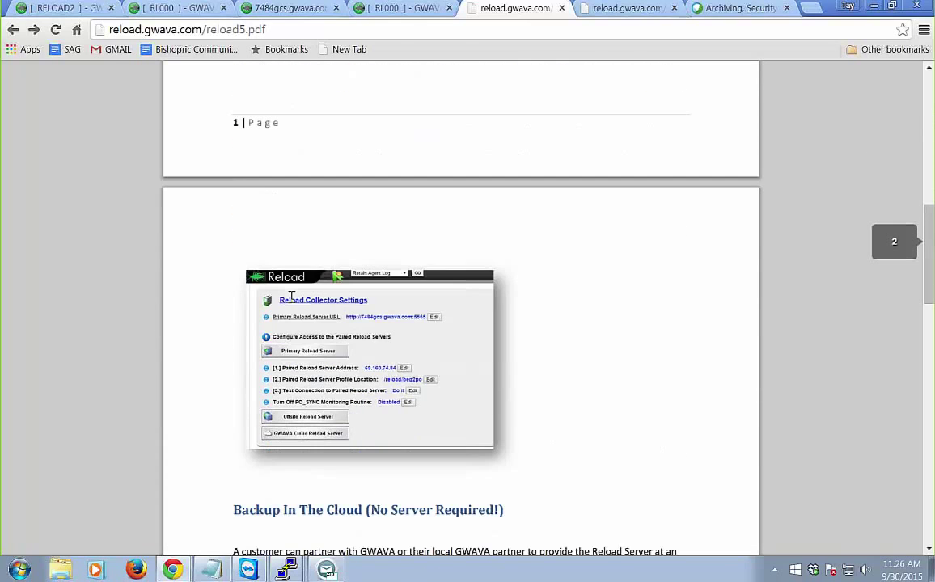
scroll(291, 296, down, 3)
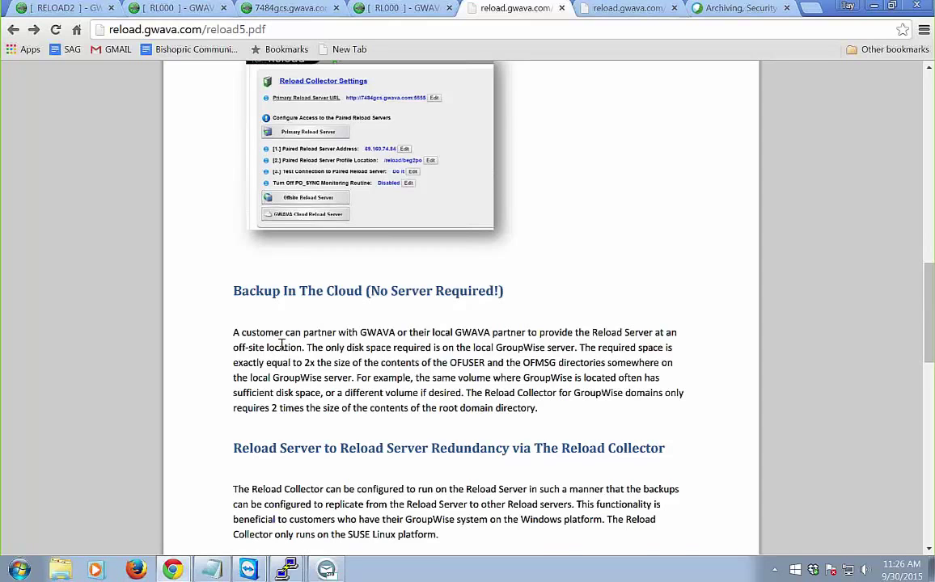
scroll(281, 345, down, 3)
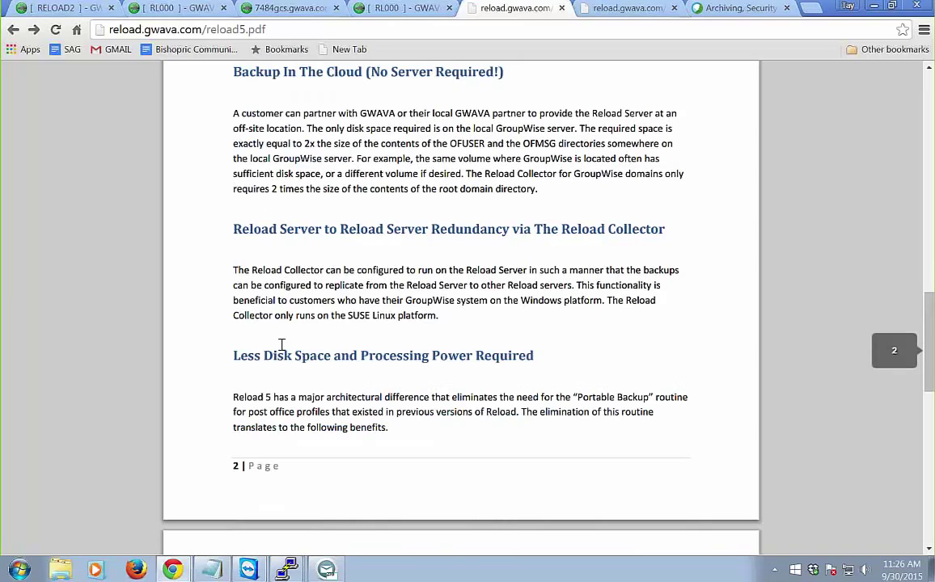
scroll(281, 344, down, 1)
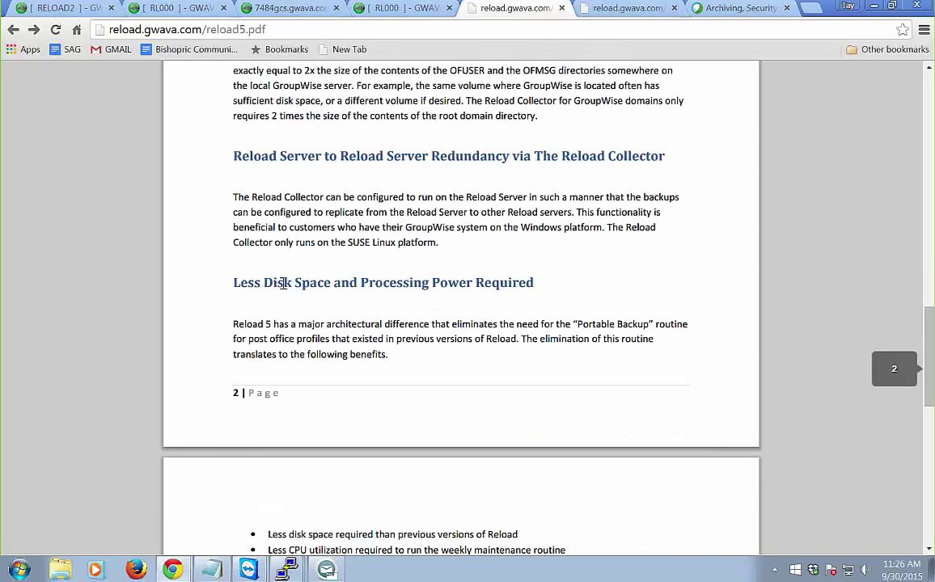
Examine the Less Disk Space and Processing Power Required section, highlighting its passages on Portable Backups, tape archives and the Maintenance Job.
drag(283, 292, 293, 339)
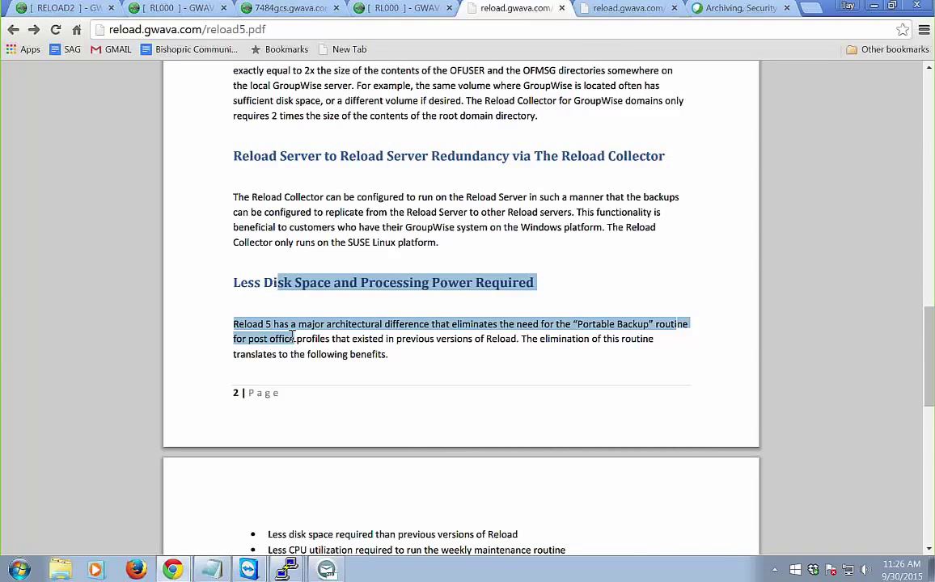
drag(293, 339, 295, 338)
scroll(501, 384, down, 2)
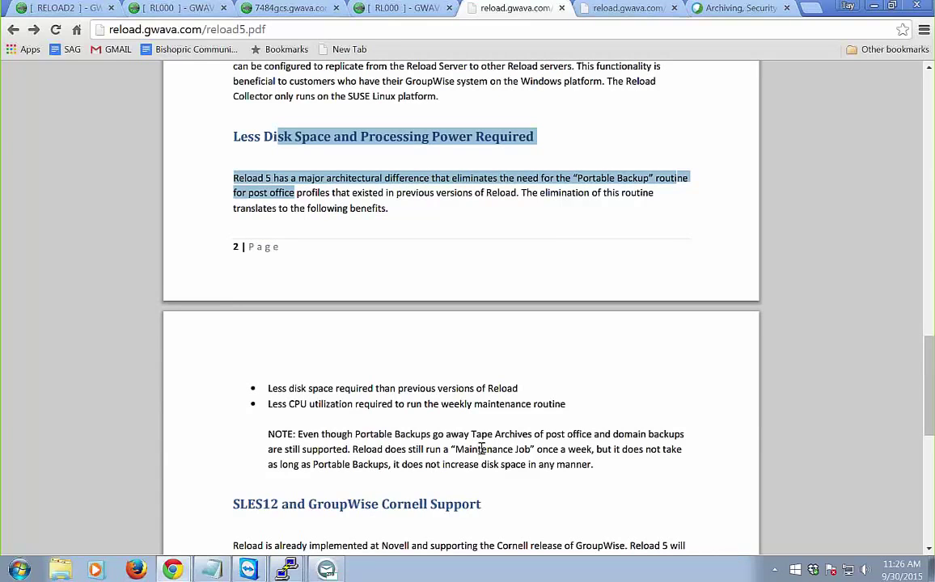
click(400, 206)
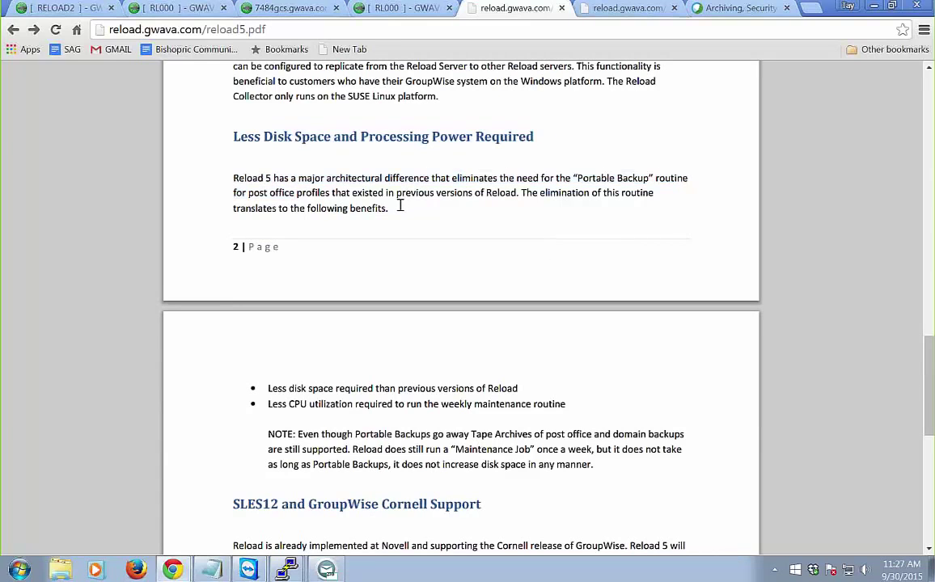
double_click(413, 193)
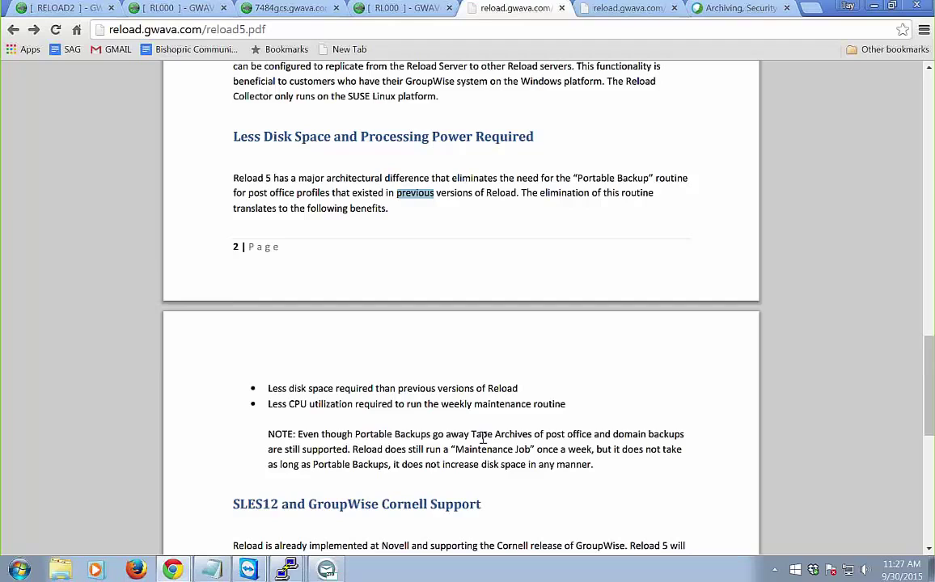
drag(444, 434, 503, 464)
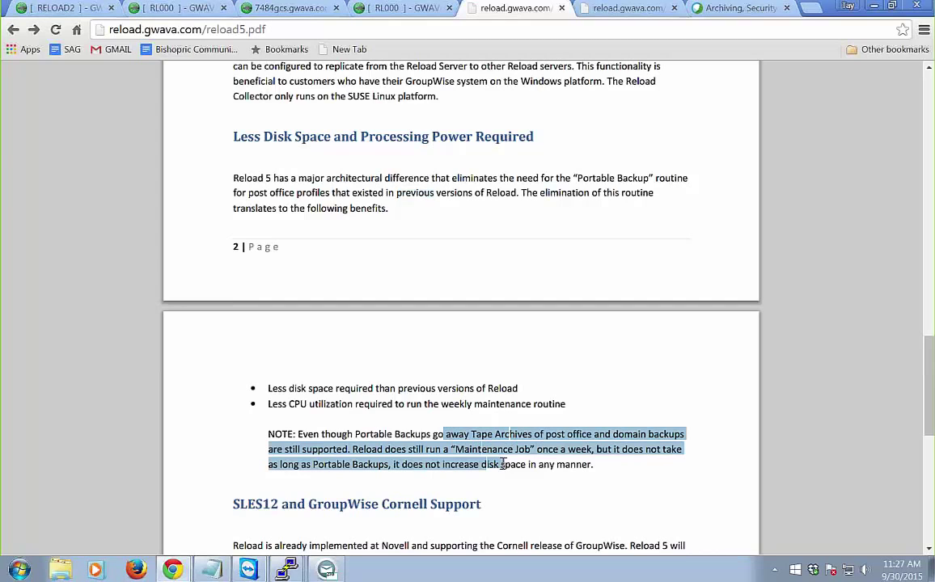
click(612, 465)
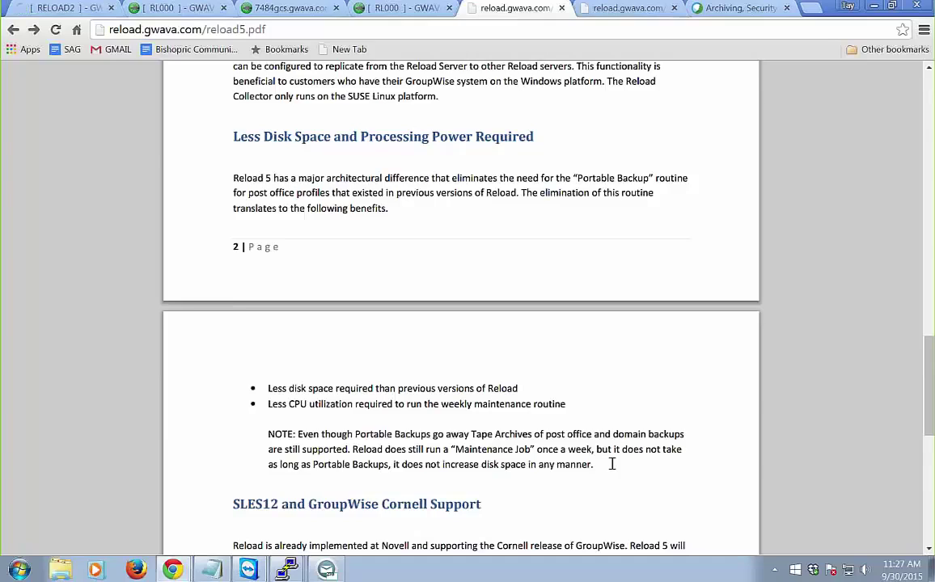
Read the sections on SLES12 and GroupWise Cornell Support, Upgrade Process, Availability and Reload for Retain.
scroll(612, 464, down, 1)
scroll(612, 463, down, 2)
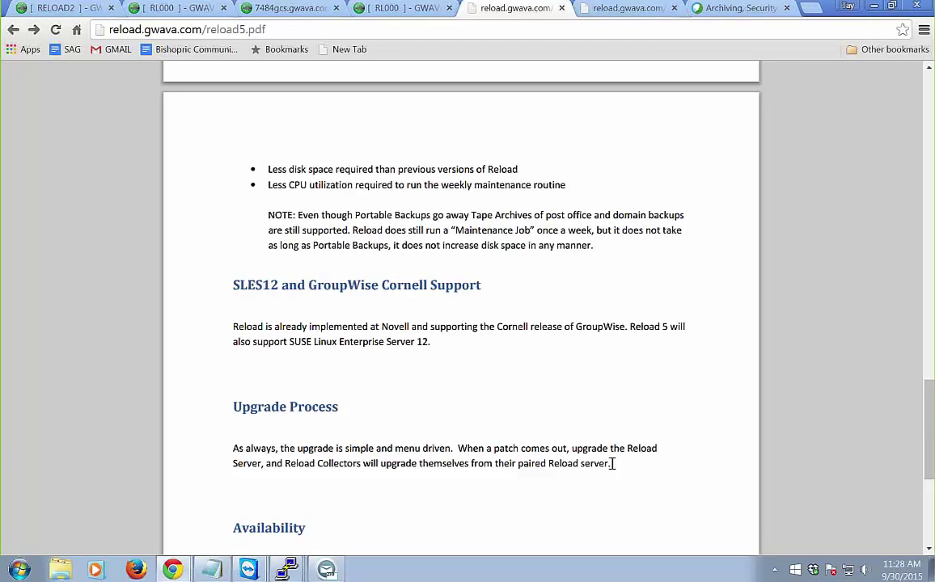
scroll(546, 362, down, 4)
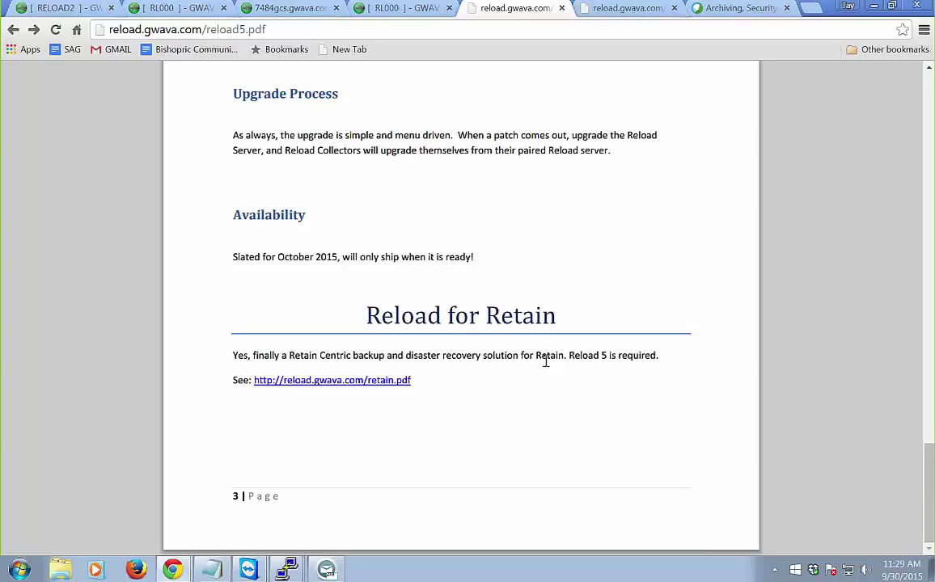
Return to RELOAD2 and view the status and information overview of the COLLECT1 post office profile.
click(64, 7)
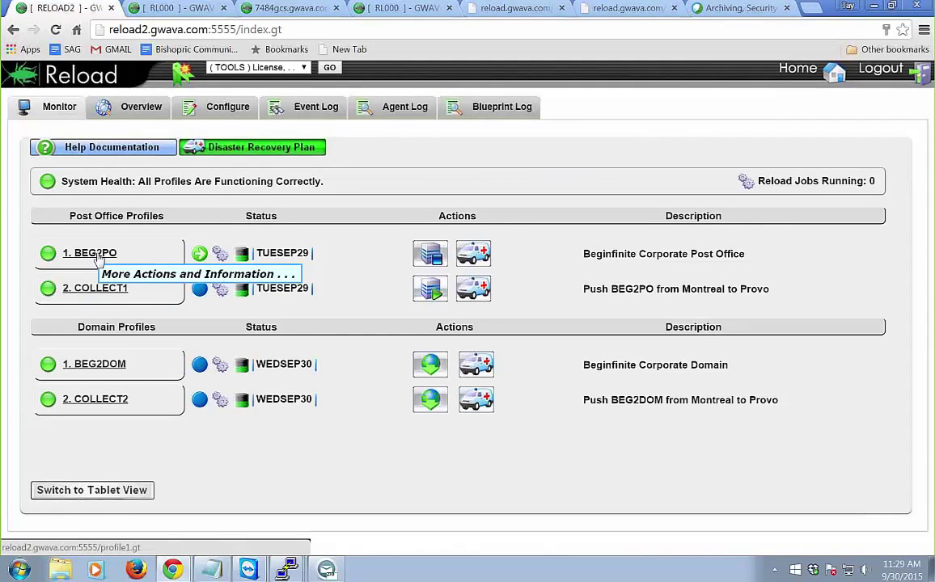
click(103, 289)
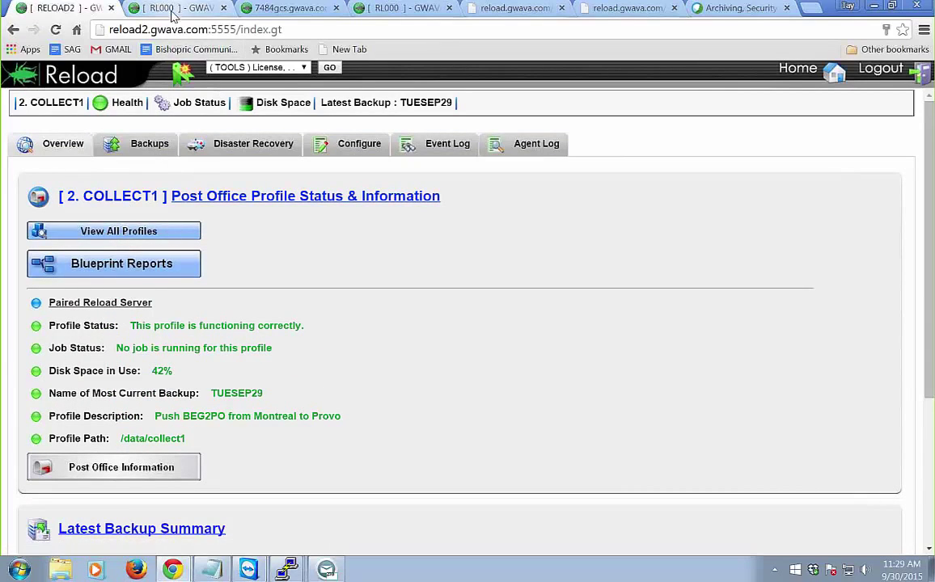
Follow COLLECT1's link to its paired Reload server, check the BEG2PO profile's link back to the collector, and return to that server's profile list.
click(115, 304)
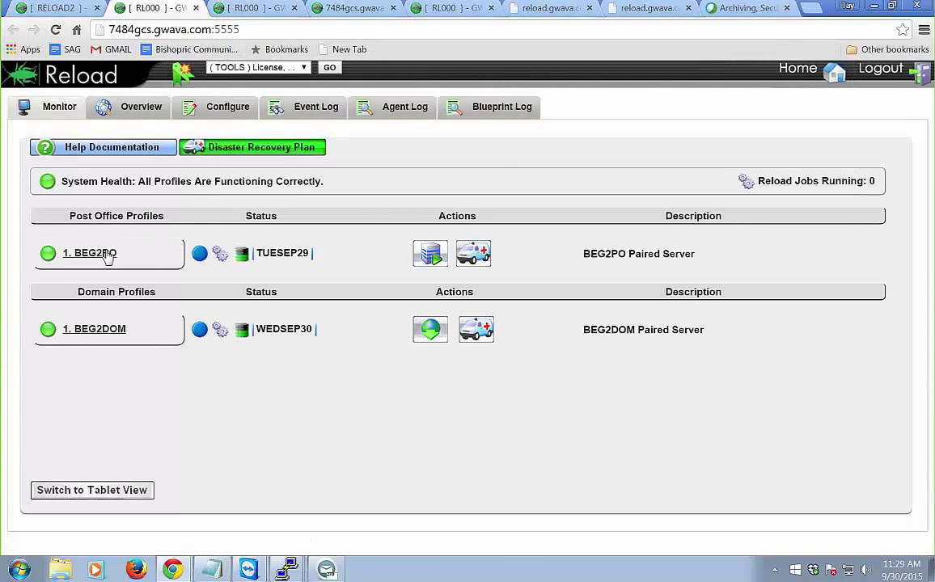
click(99, 262)
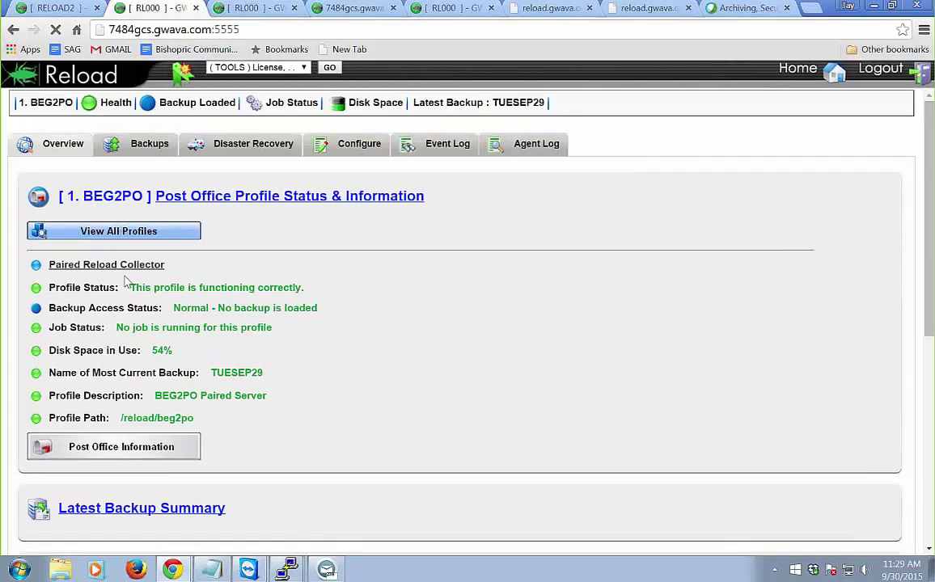
click(126, 271)
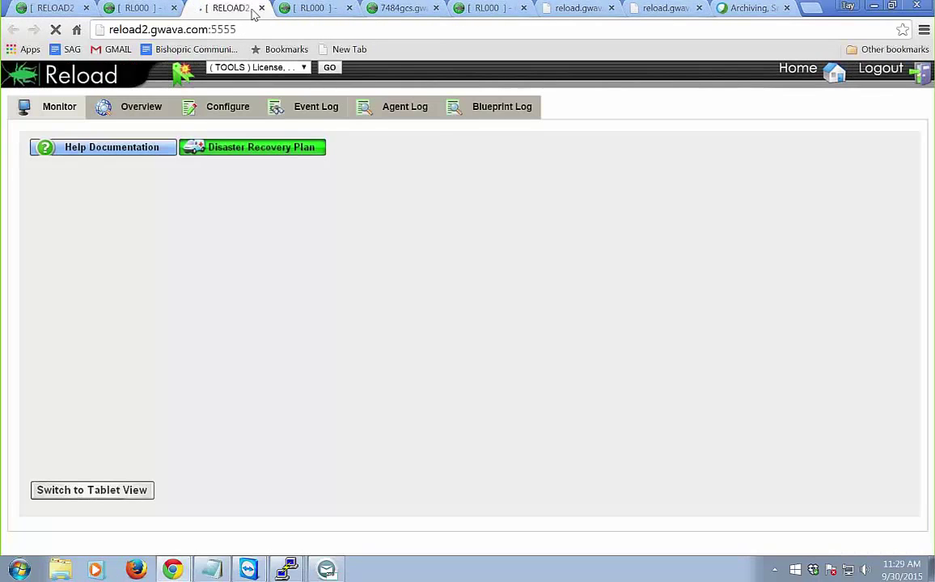
click(260, 8)
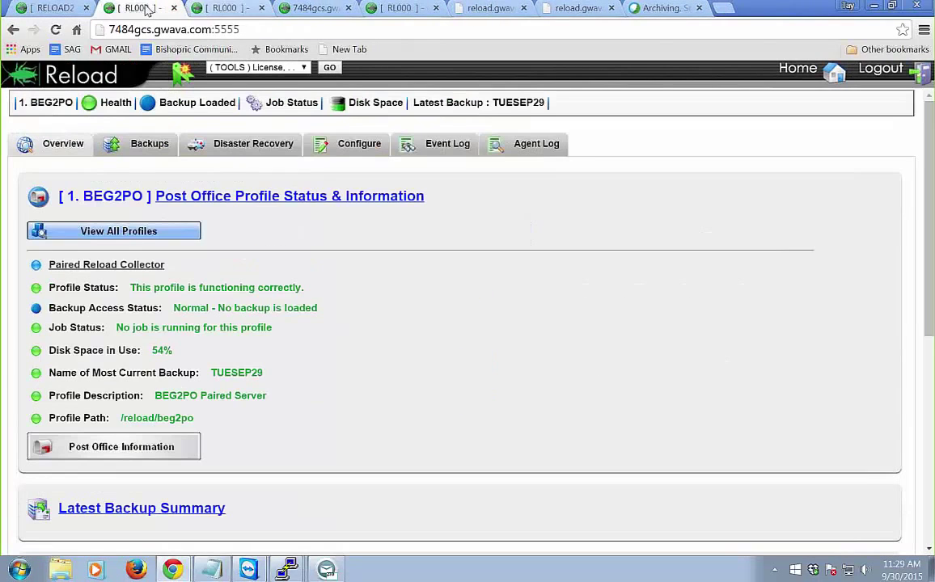
click(798, 73)
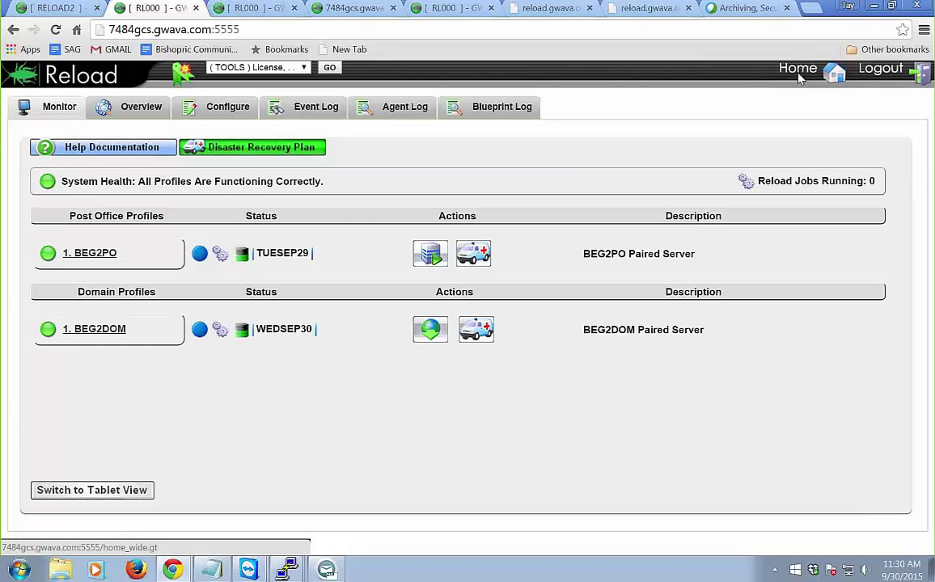
click(797, 69)
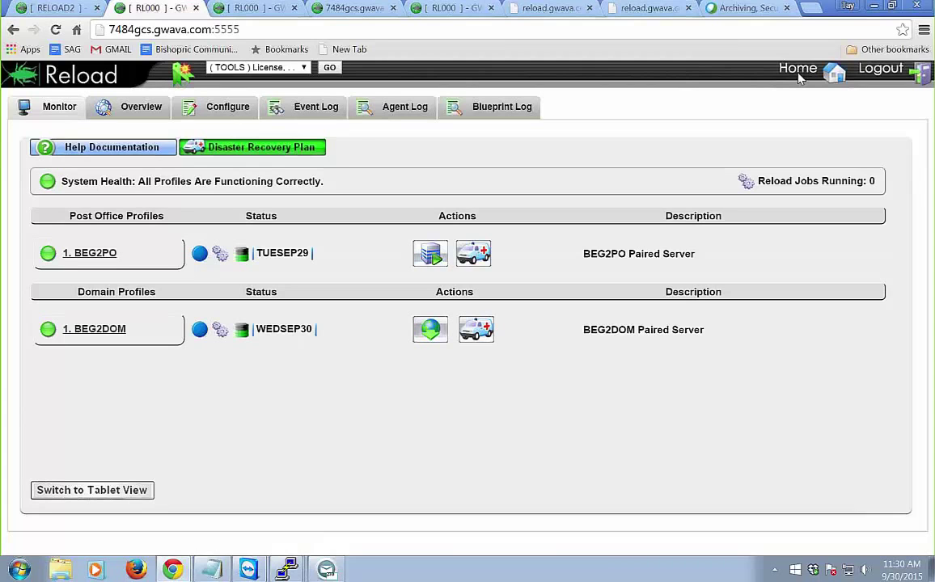
On RELOAD2, view the advanced backup job settings of the BEG2PO profile that start a backup on a linked profile.
click(50, 8)
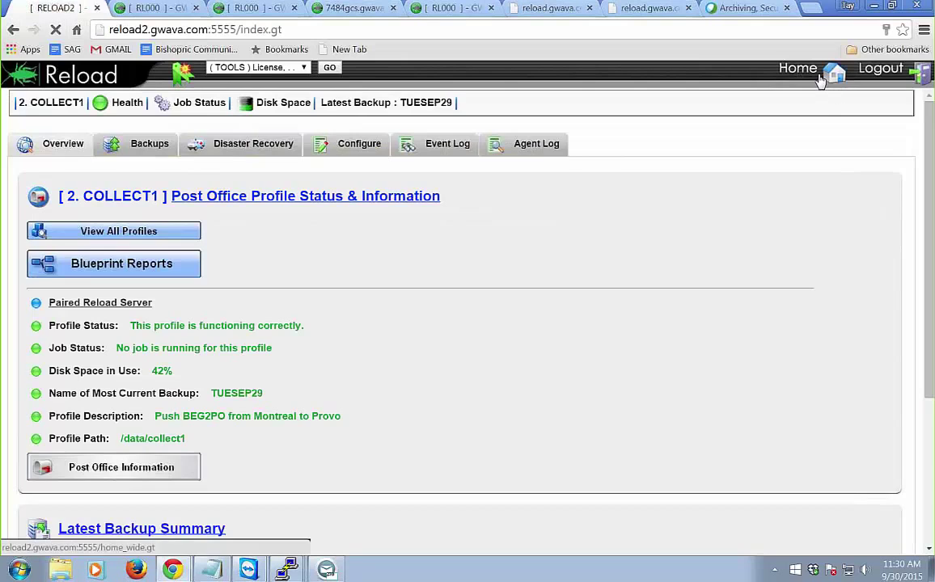
click(830, 74)
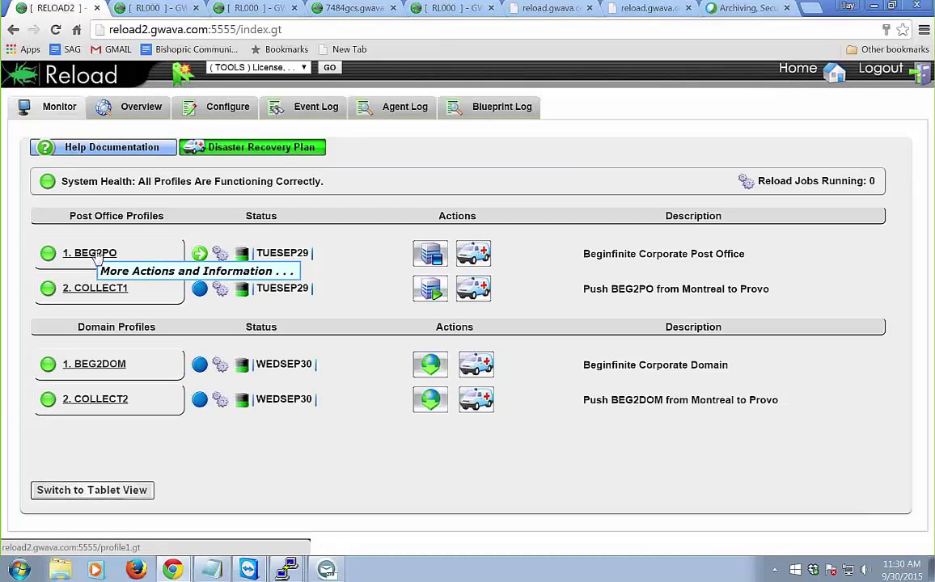
click(87, 258)
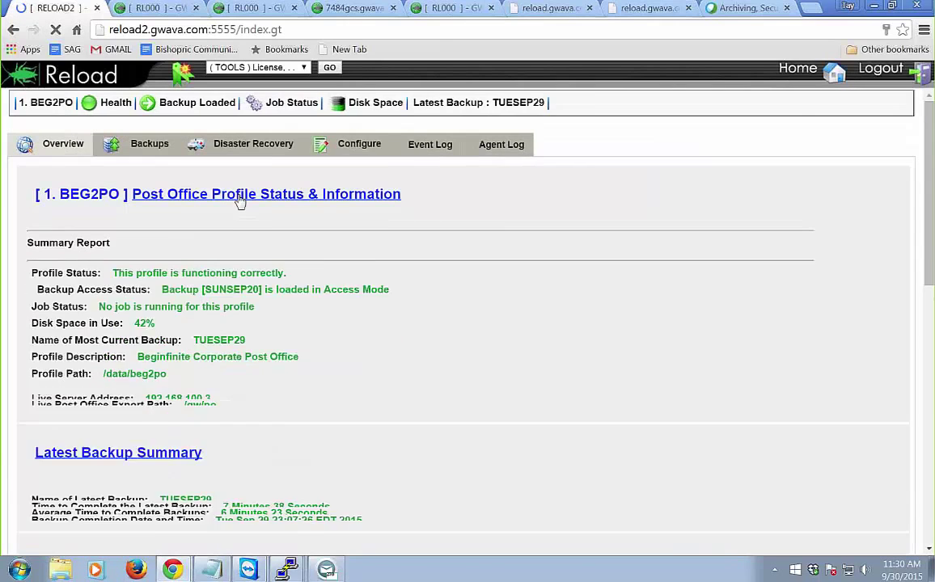
click(339, 146)
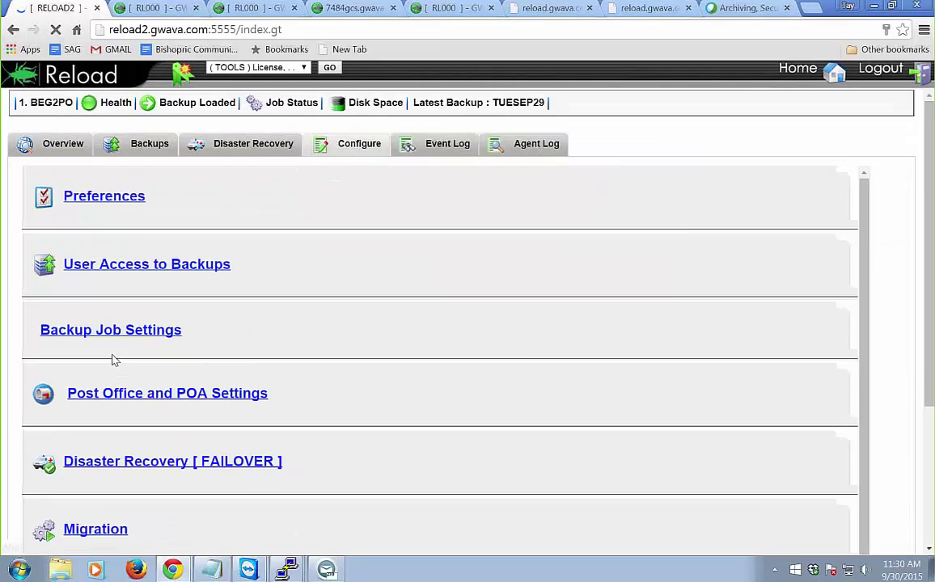
click(128, 341)
scroll(263, 376, down, 3)
click(122, 426)
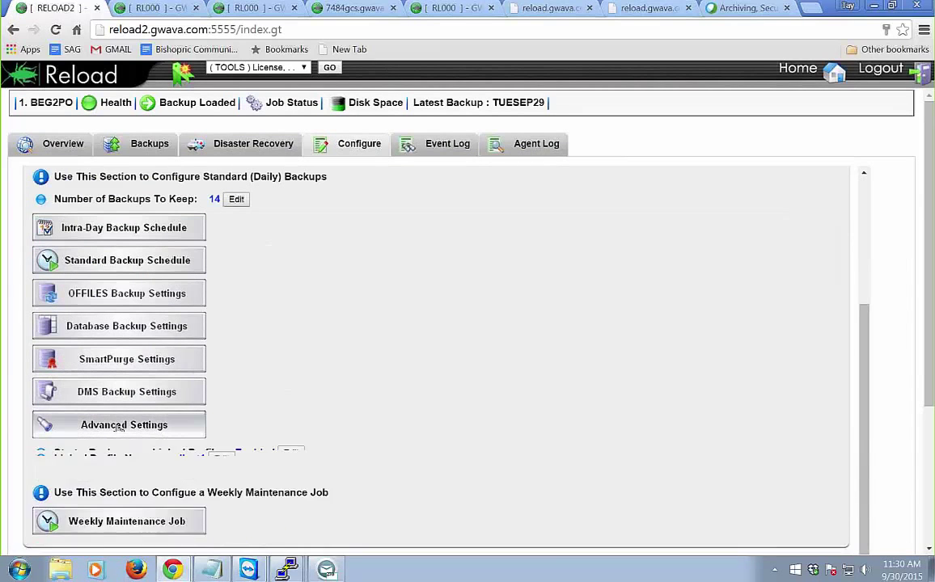
scroll(332, 393, down, 2)
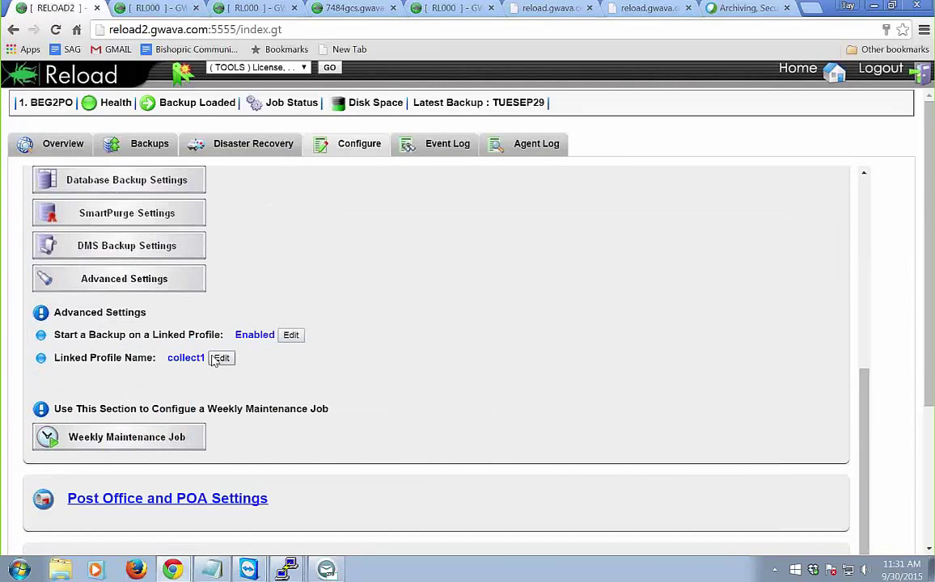
View the COLLECT1 profile's Reload Collector Settings, including the Primary Reload Server's paired address, port and profile location.
click(710, 77)
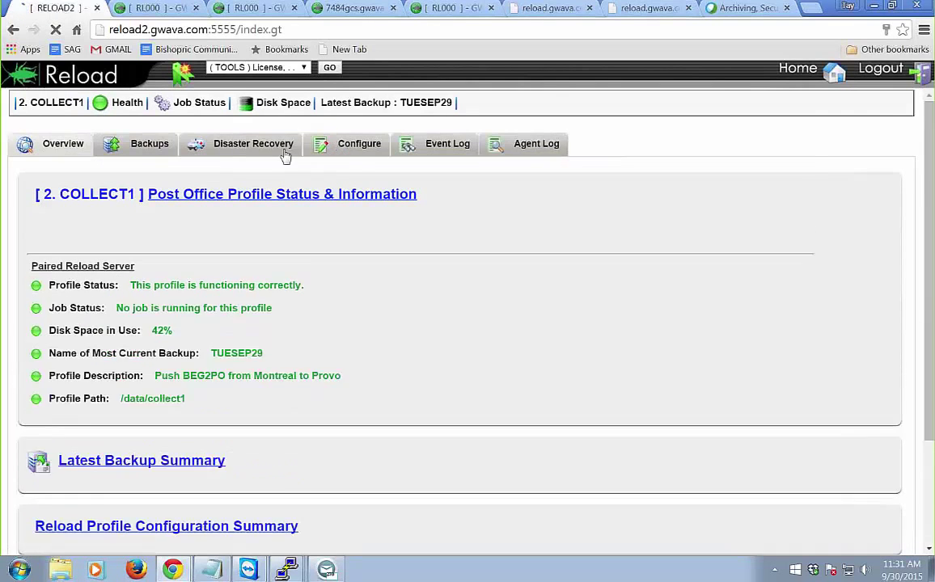
click(337, 149)
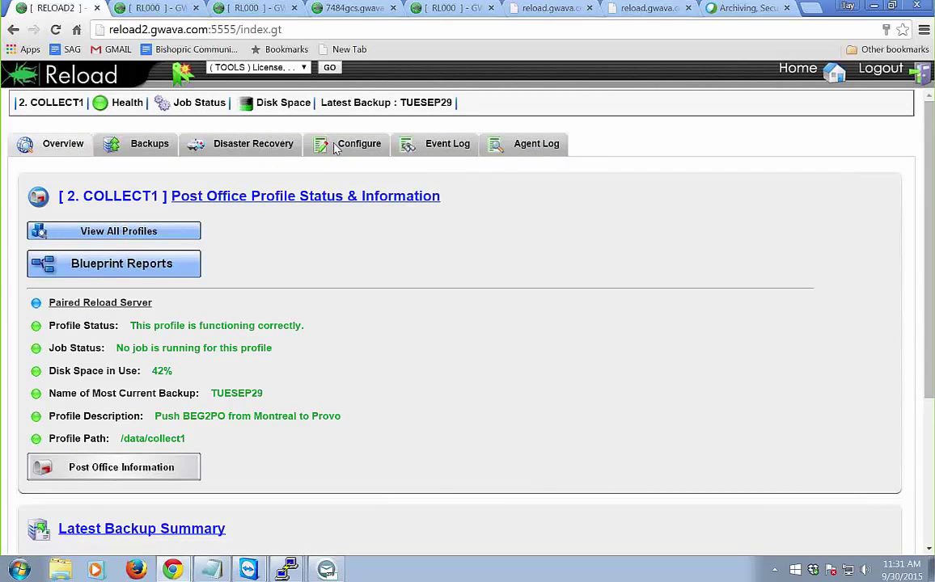
click(141, 331)
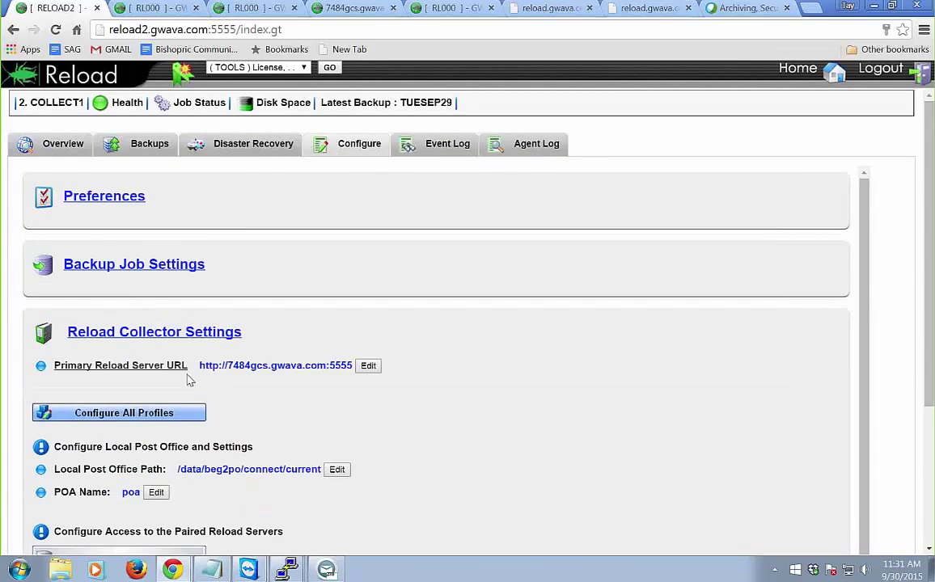
scroll(188, 383, down, 1)
scroll(188, 380, down, 4)
click(152, 306)
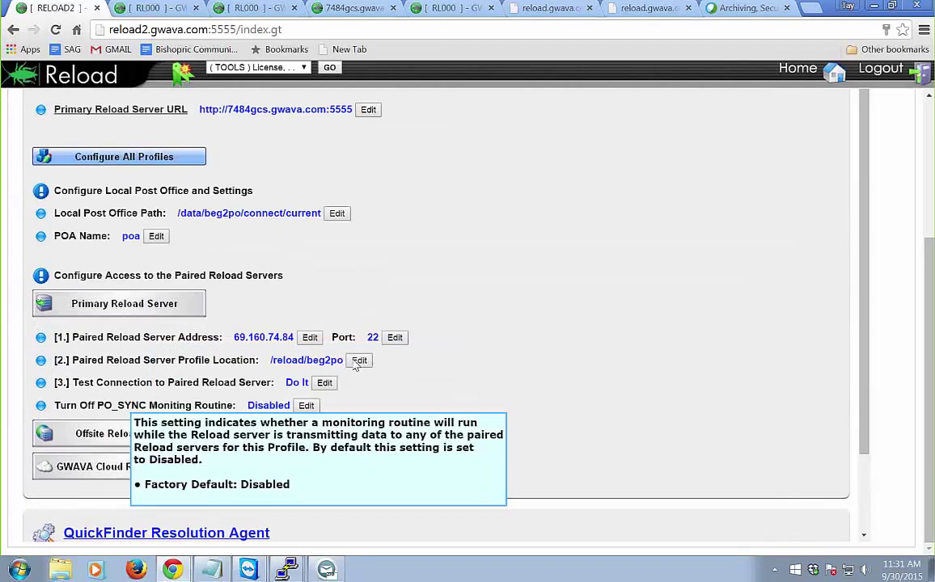
click(791, 74)
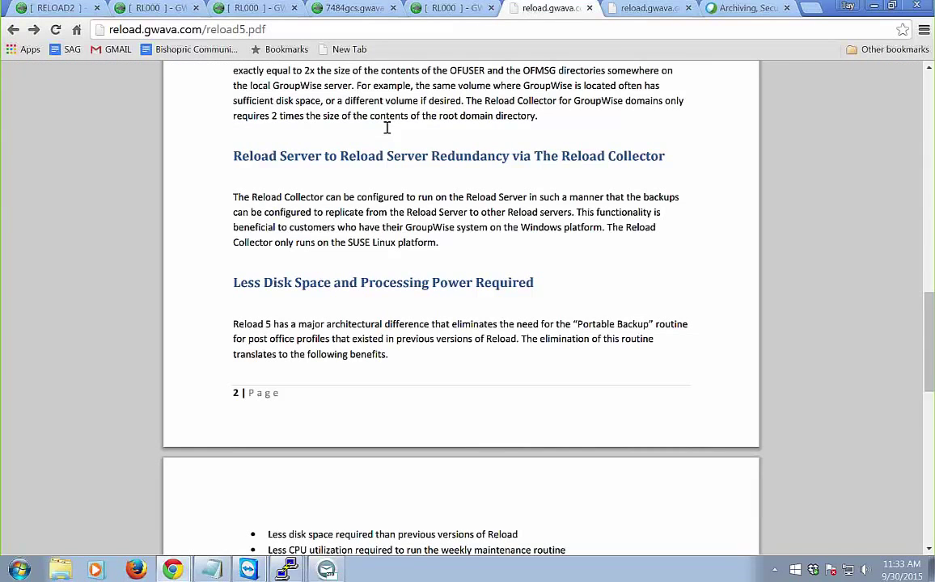
Review the Reload 5 introduction PDF from the Collector/Server Model section through Availability and Reload for Retain.
scroll(387, 129, up, 8)
scroll(387, 132, up, 5)
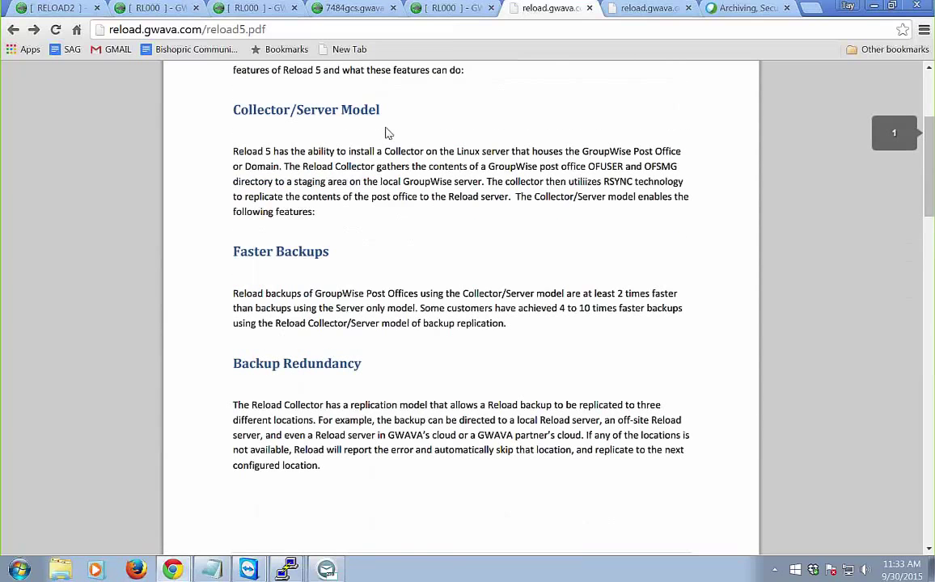
scroll(387, 132, up, 2)
scroll(386, 131, down, 9)
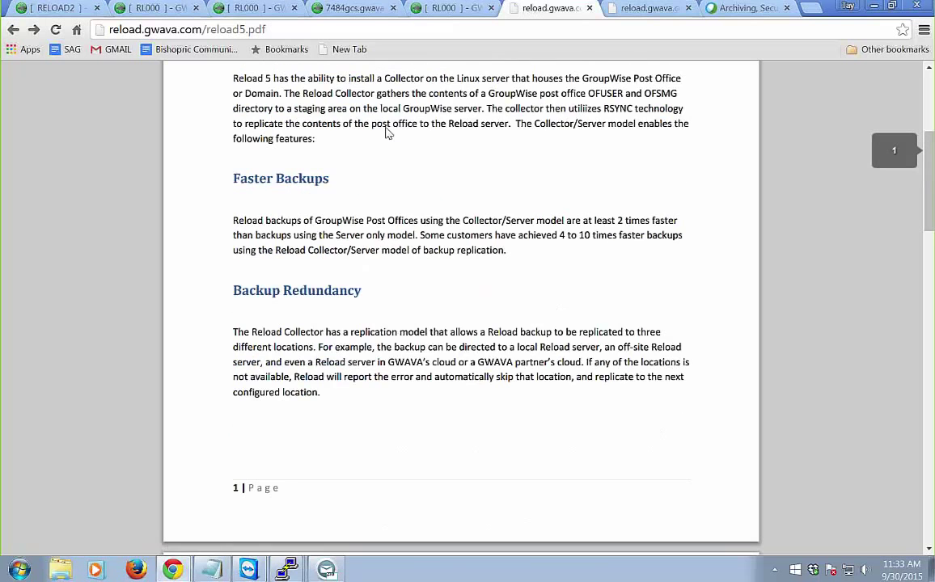
scroll(387, 132, down, 6)
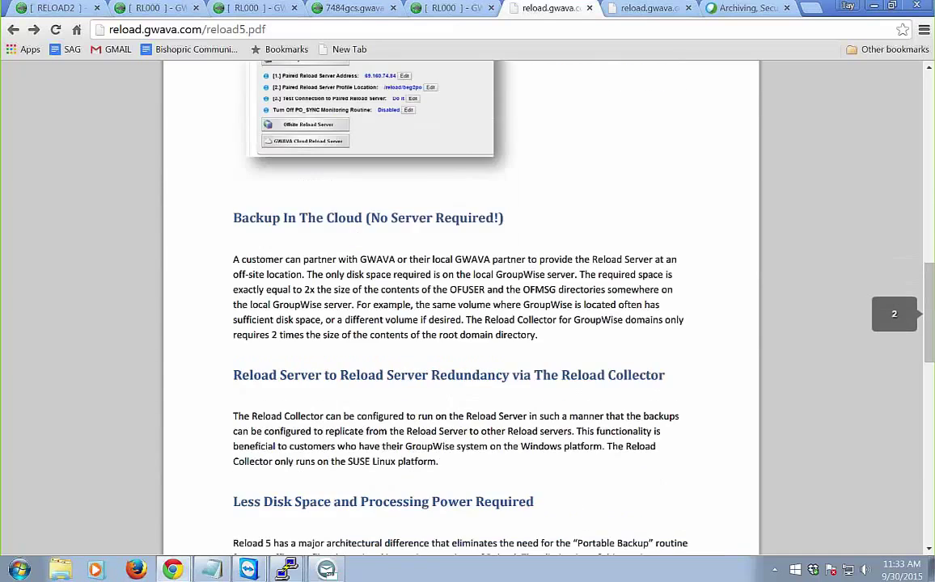
scroll(387, 132, down, 10)
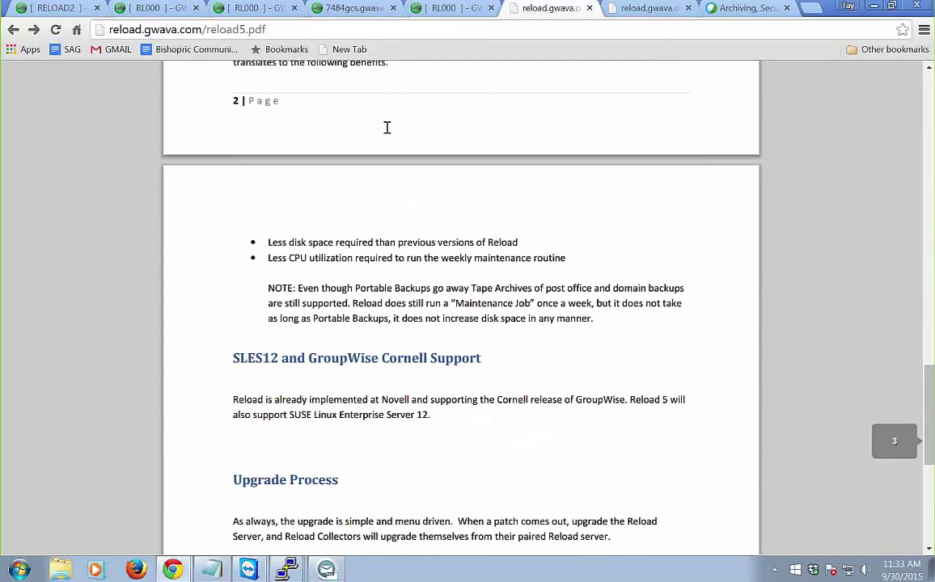
scroll(612, 237, down, 3)
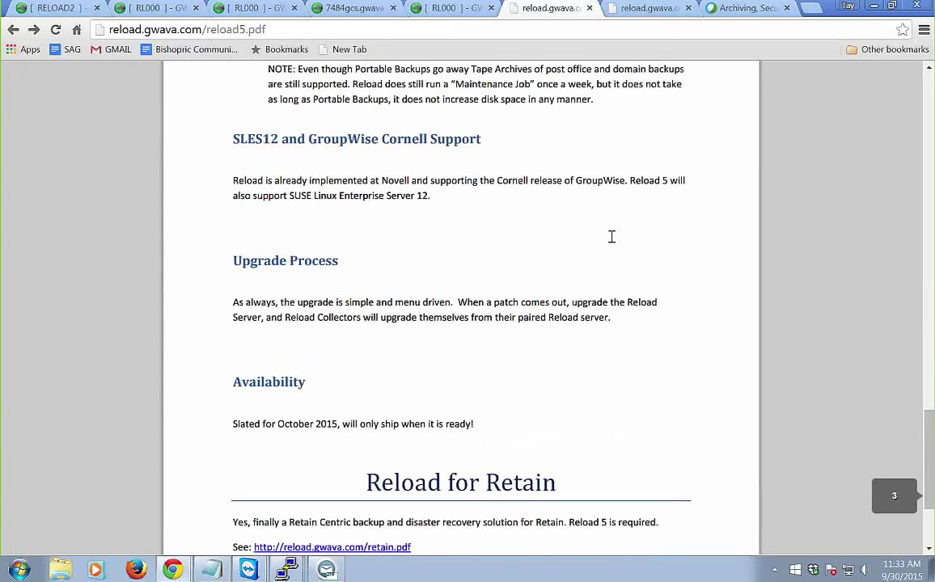
scroll(614, 251, down, 1)
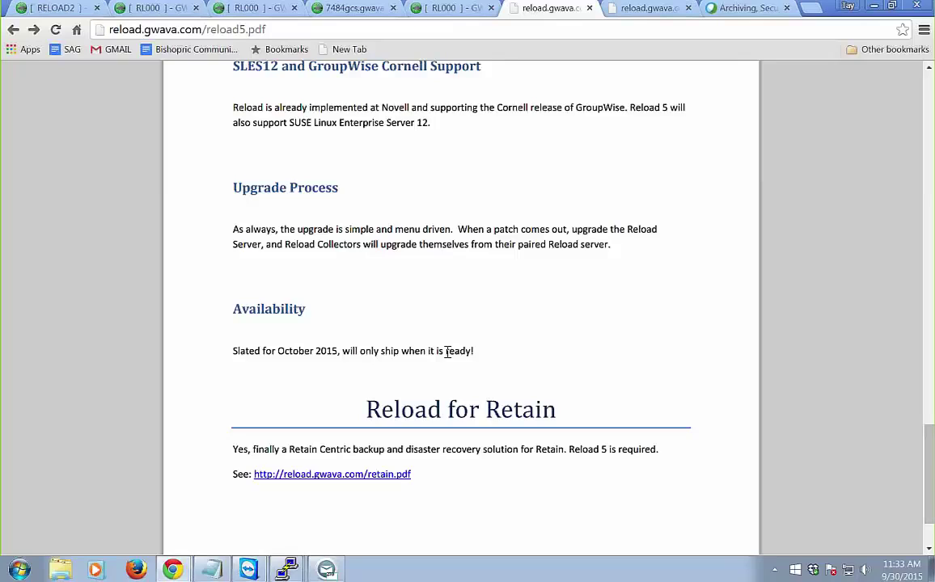
drag(445, 351, 453, 362)
Open the Reload for Retain PDF linked at the end of the Reload 5 introduction and view its first page.
click(349, 477)
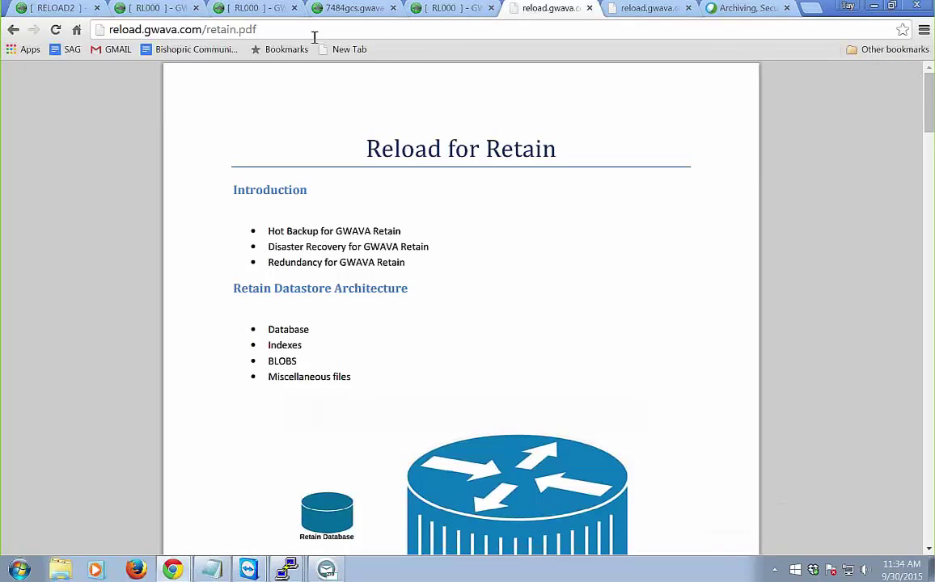
click(248, 8)
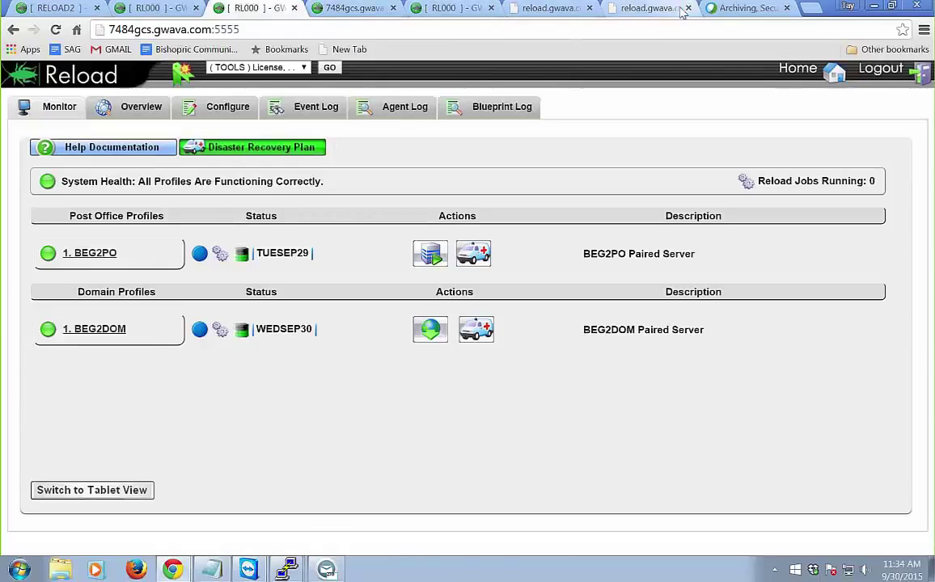
click(622, 9)
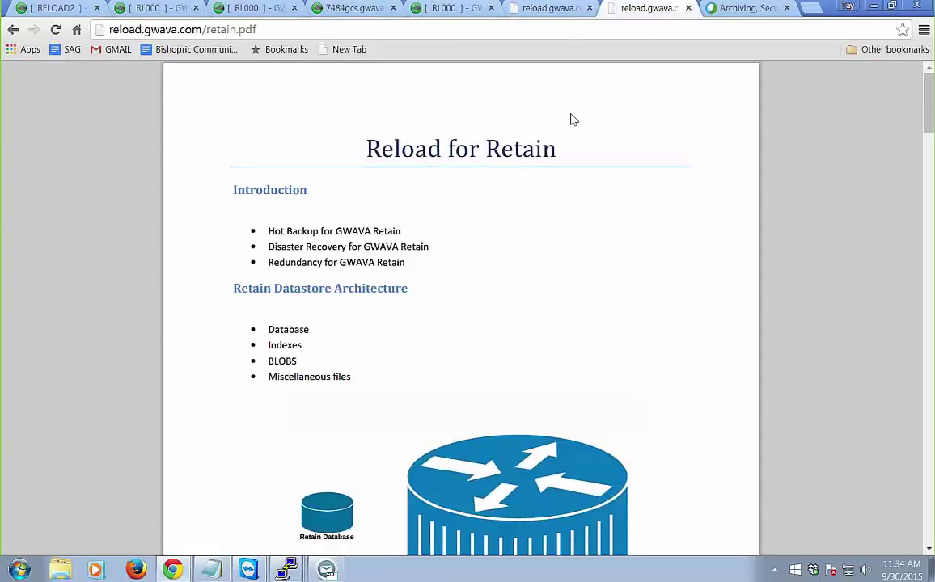